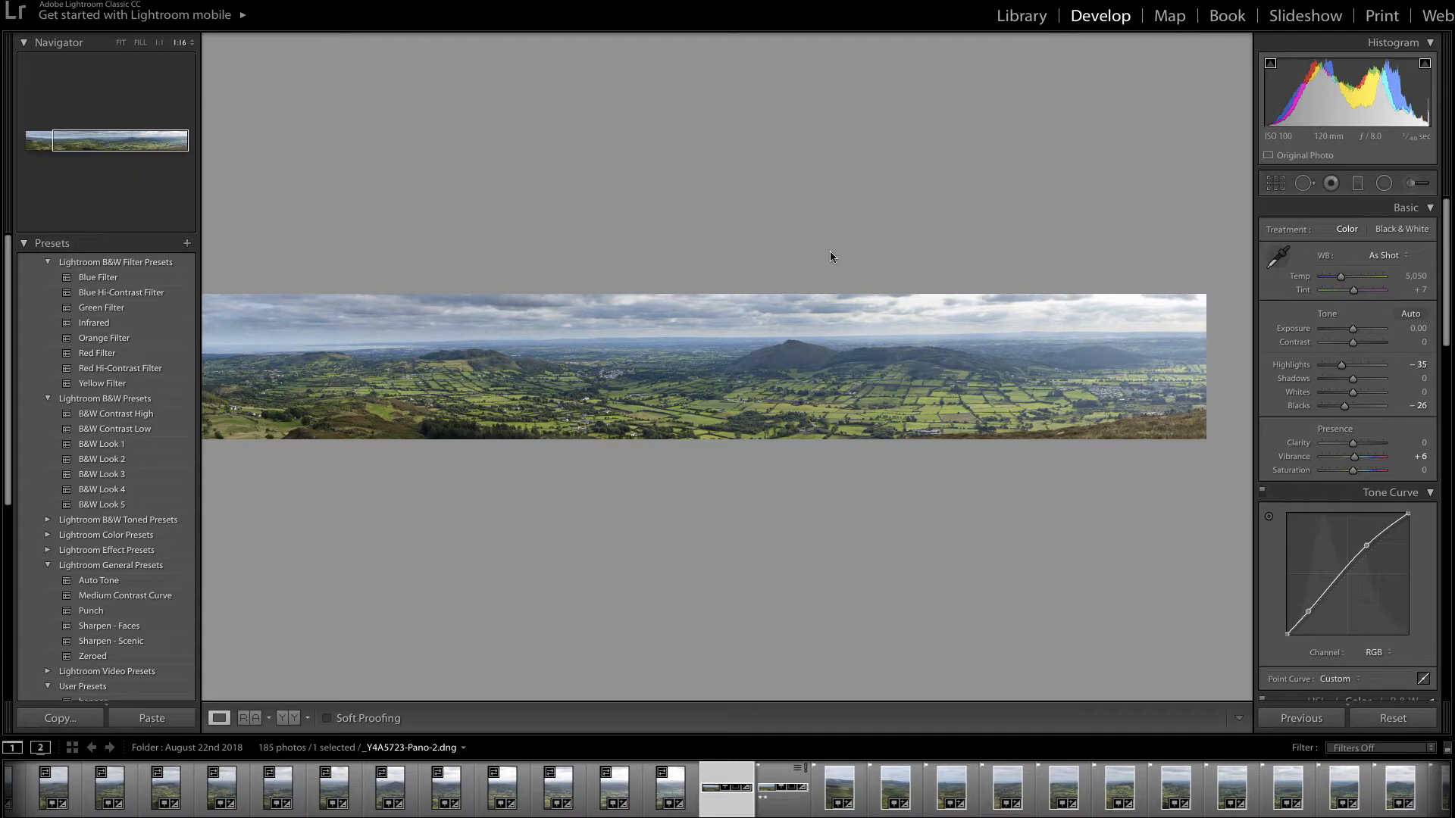
Step: Crop in both ends of the panorama and extend the crop's lower edge slightly
click(120, 43)
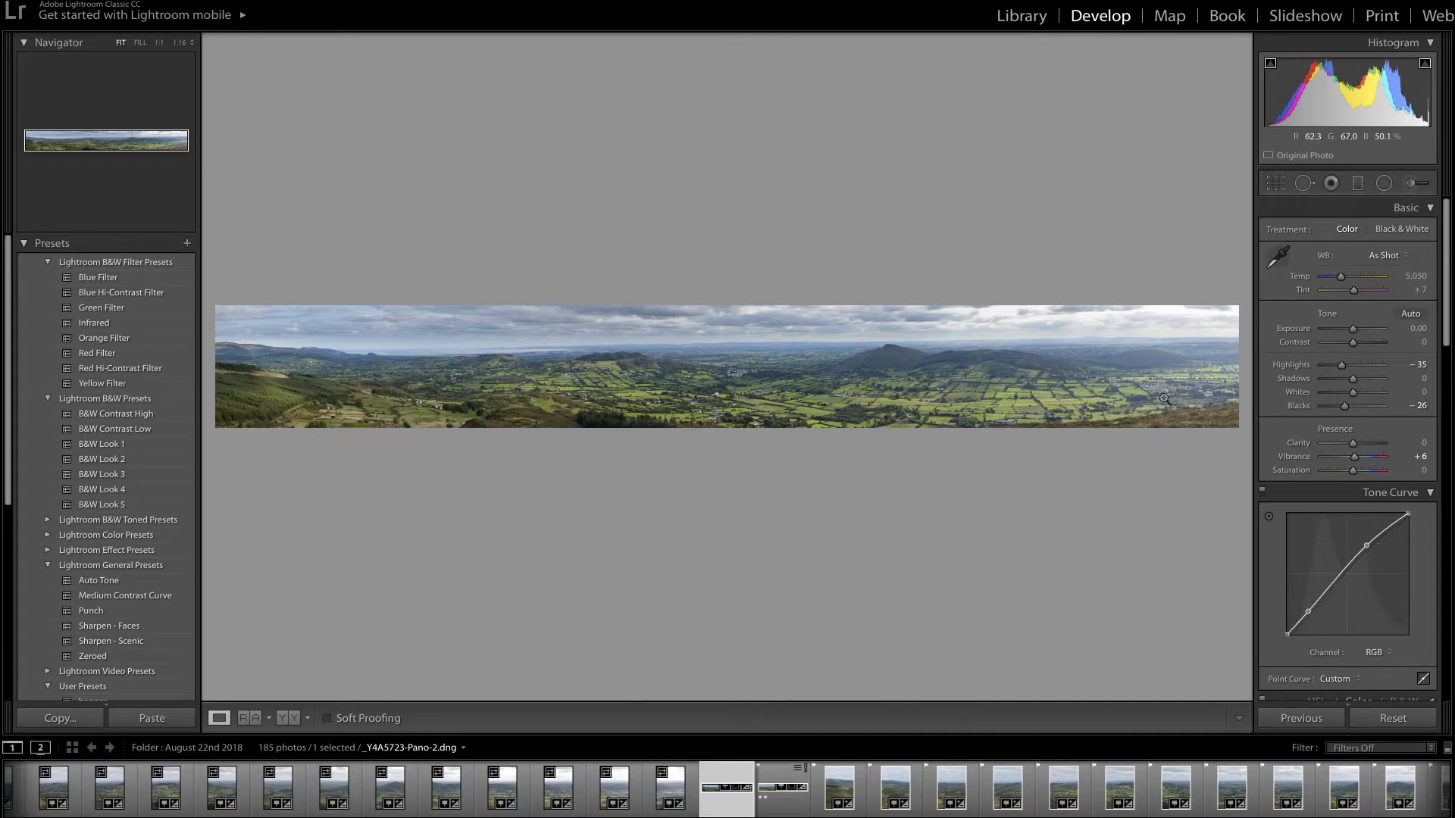
click(1277, 187)
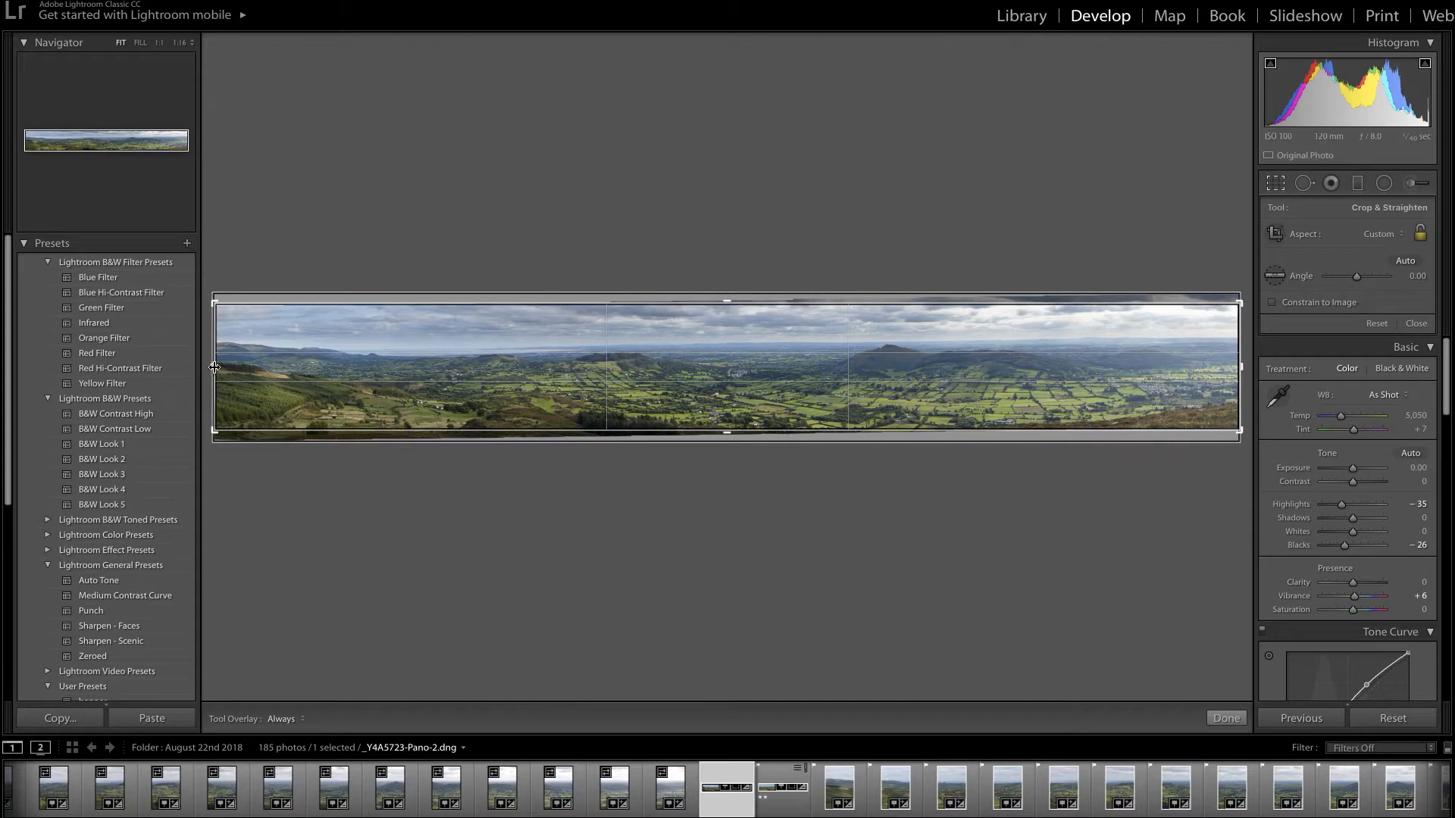
drag(215, 368, 231, 369)
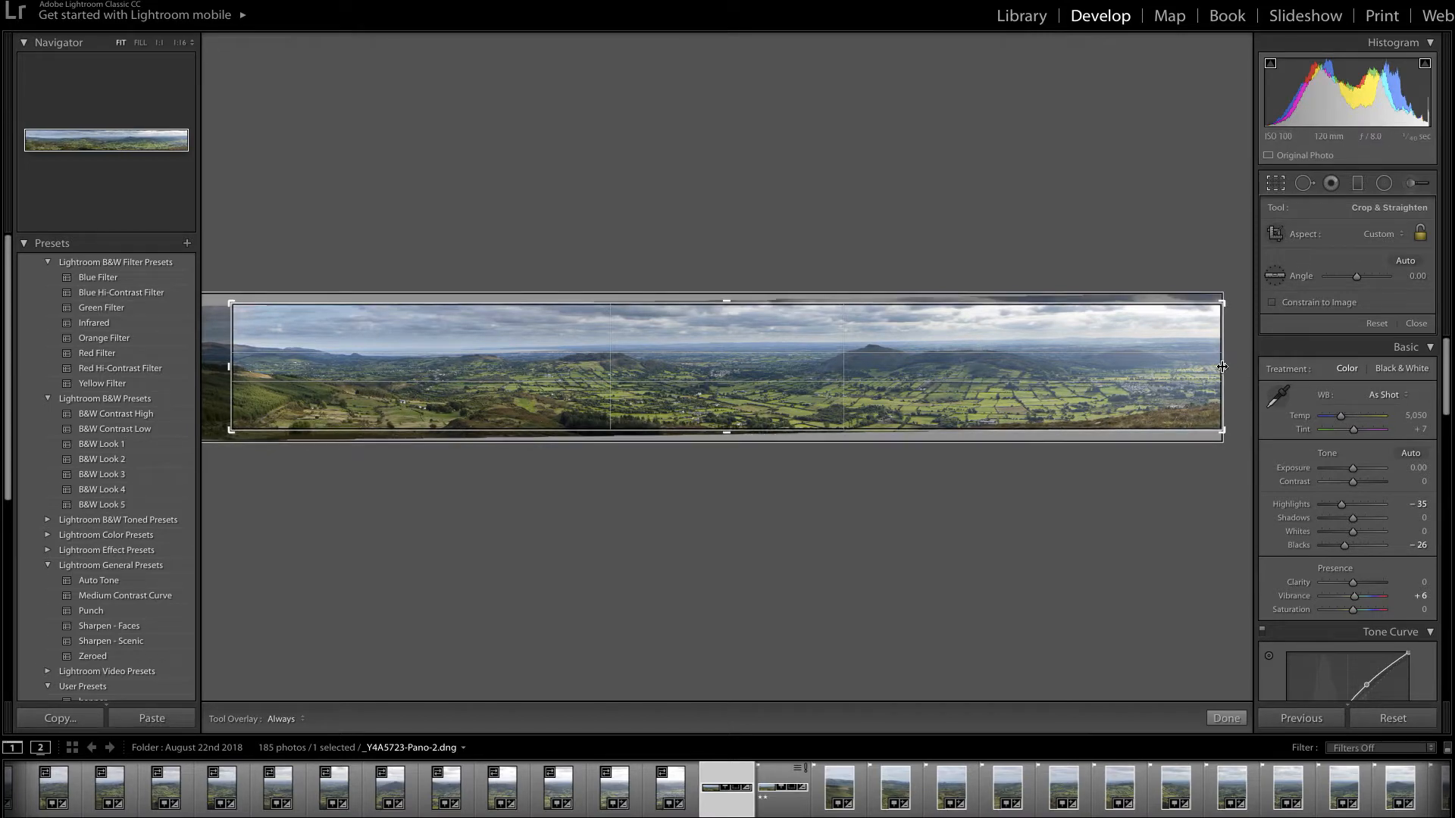
drag(1224, 369, 1196, 369)
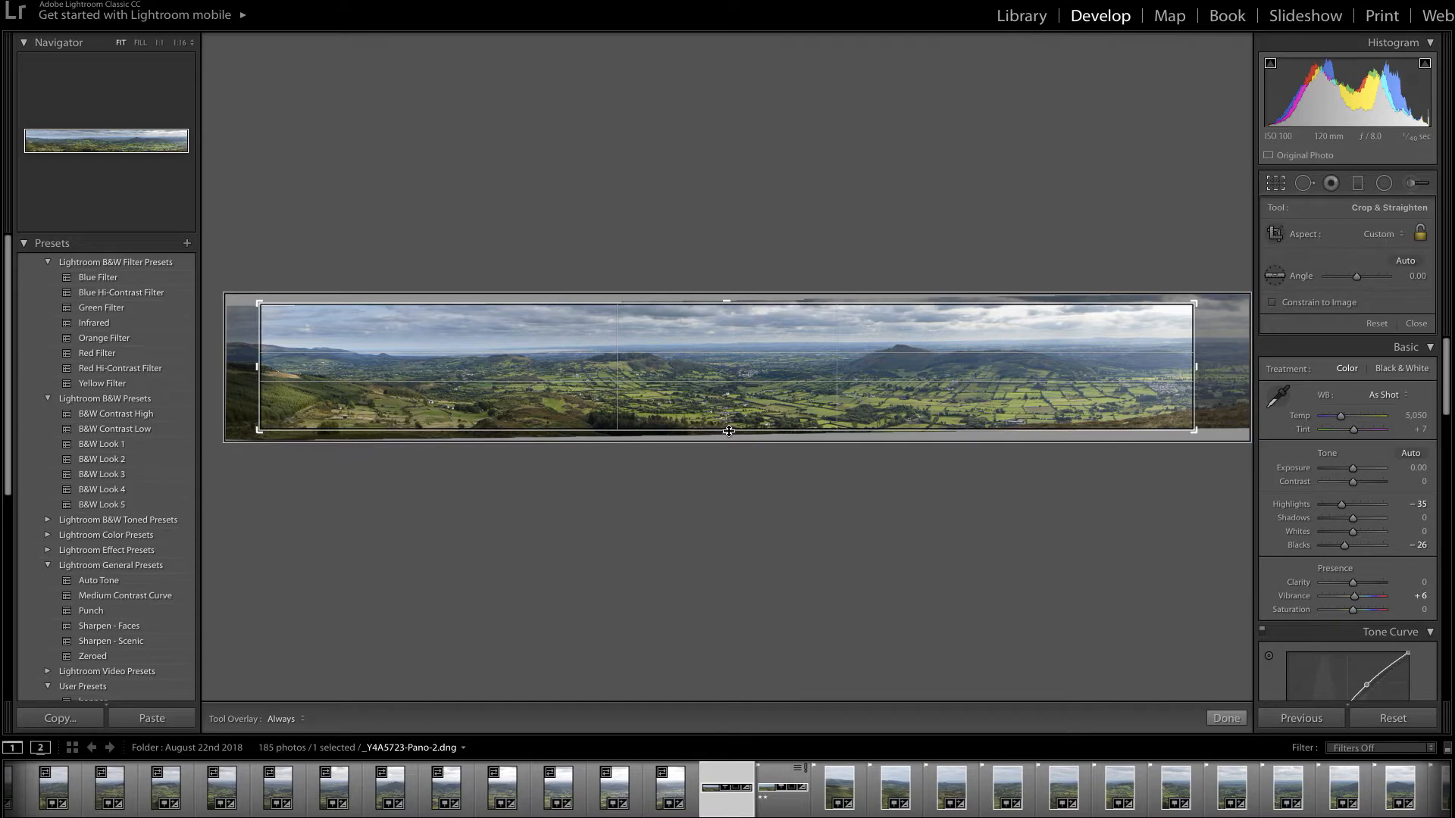
drag(729, 431, 728, 433)
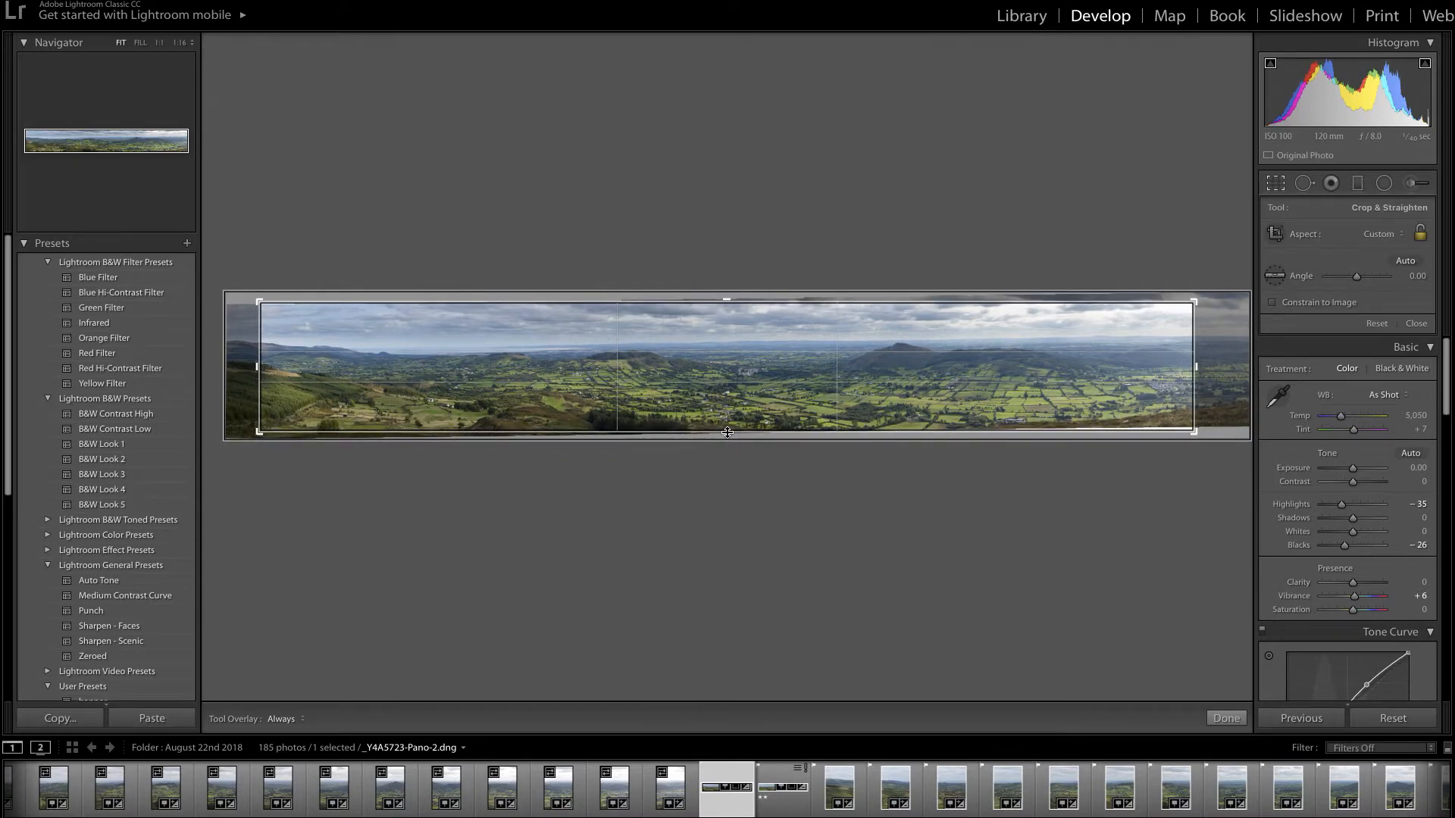
drag(728, 432, 726, 432)
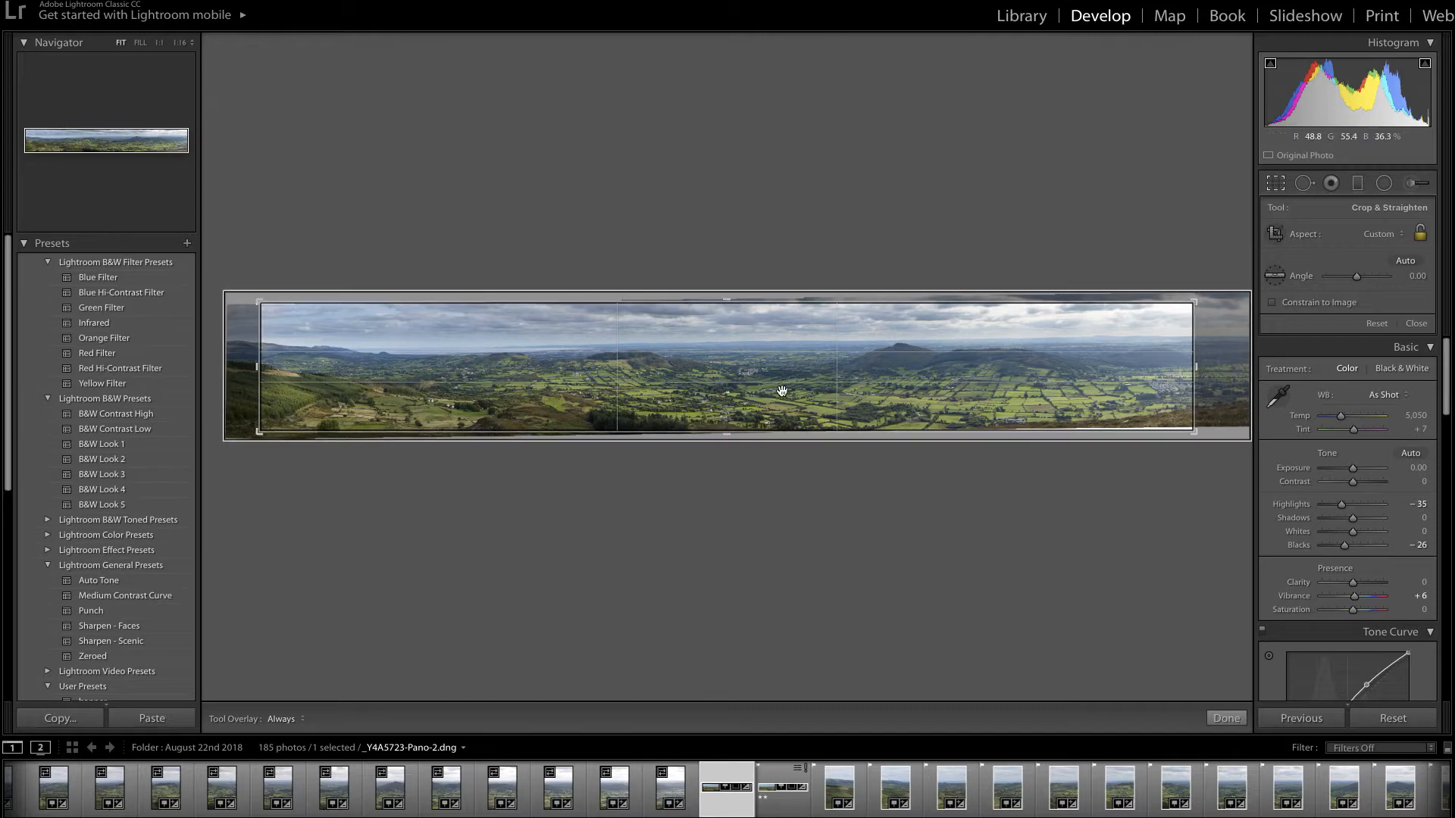
click(1225, 718)
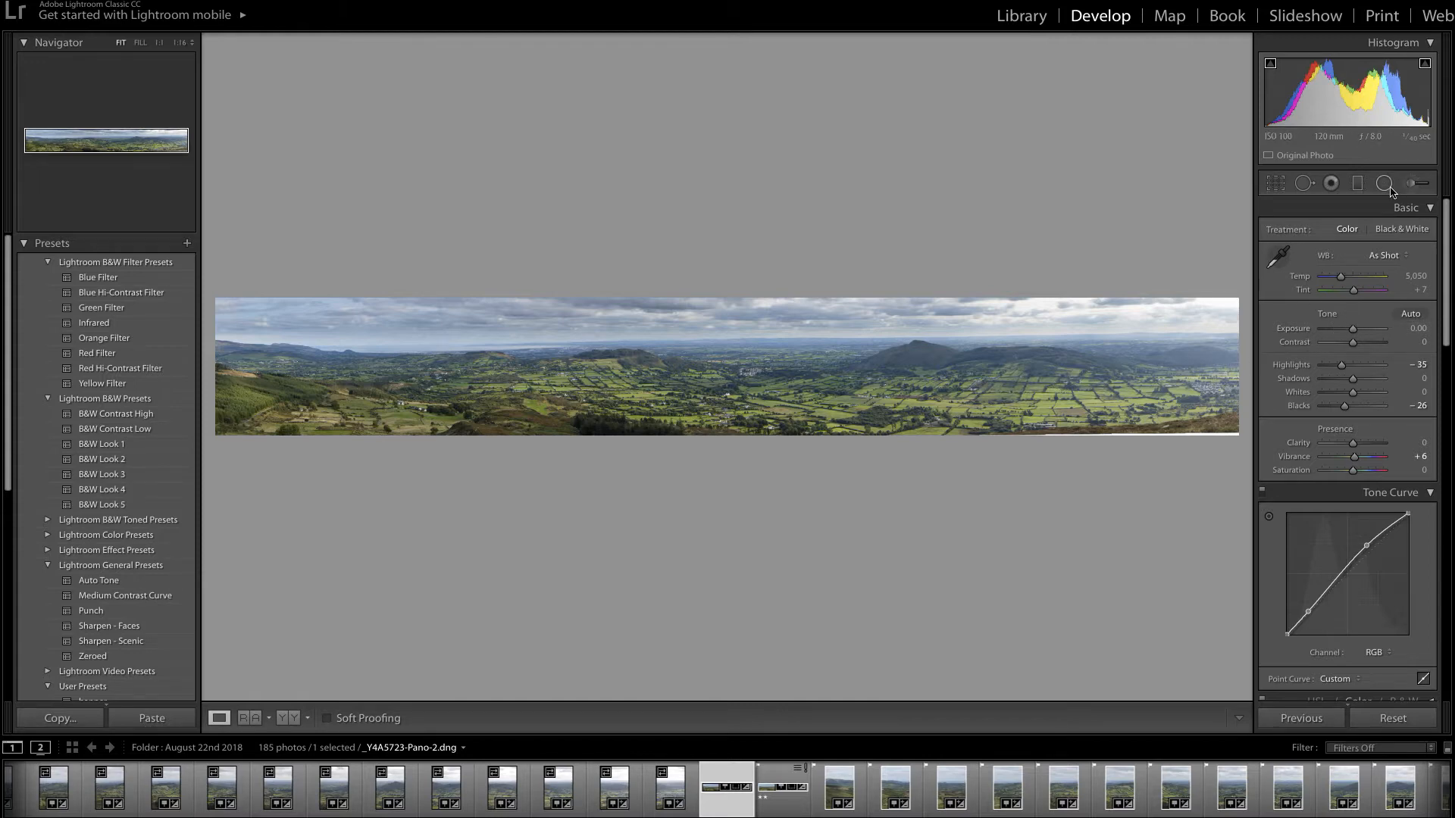
Step: Add a graduated filter fading in from the panorama's right end, with Dehaze 20 and Exposure −0.08
click(1358, 184)
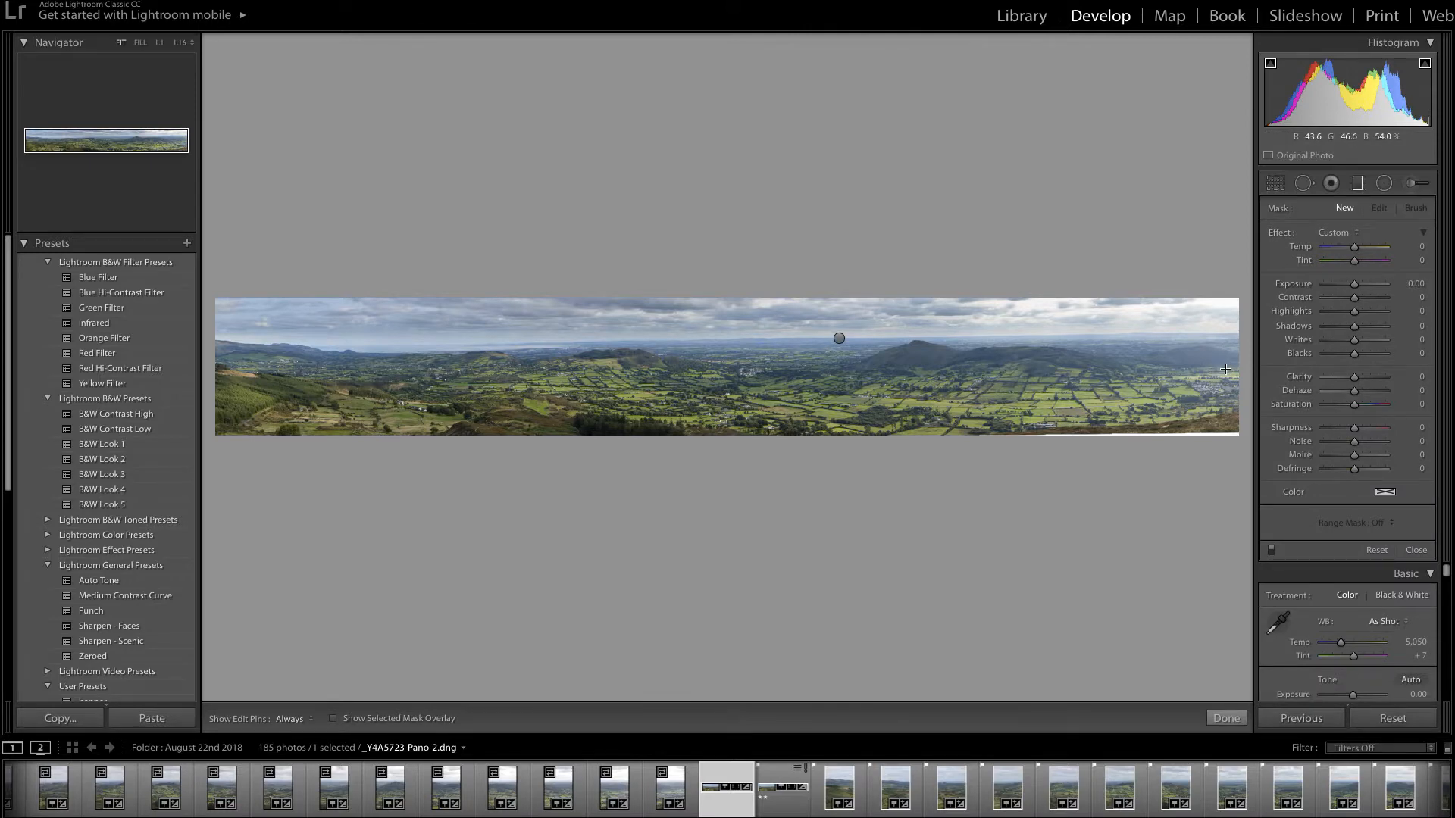
drag(1225, 369, 935, 403)
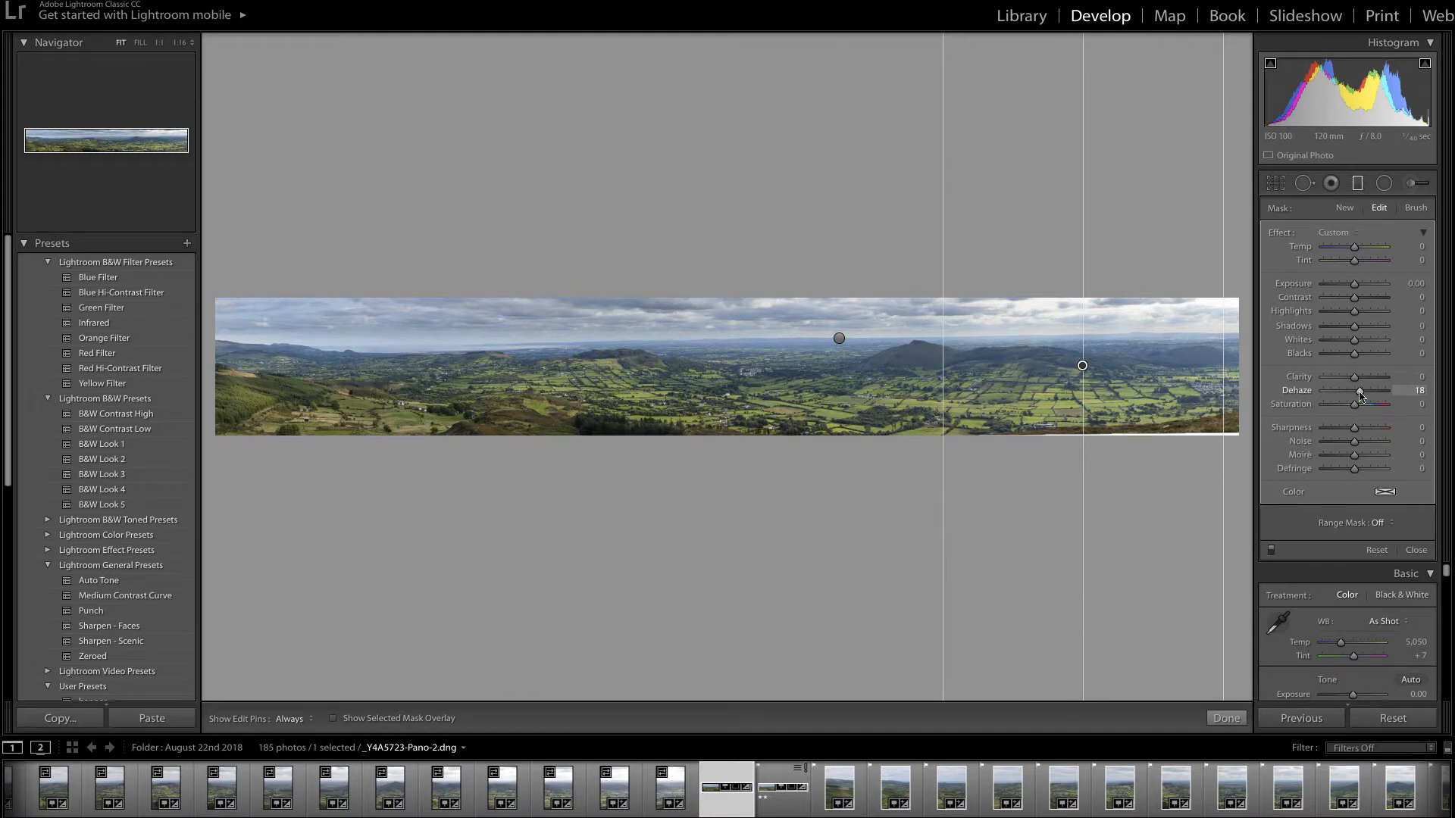
drag(1360, 394, 1361, 393)
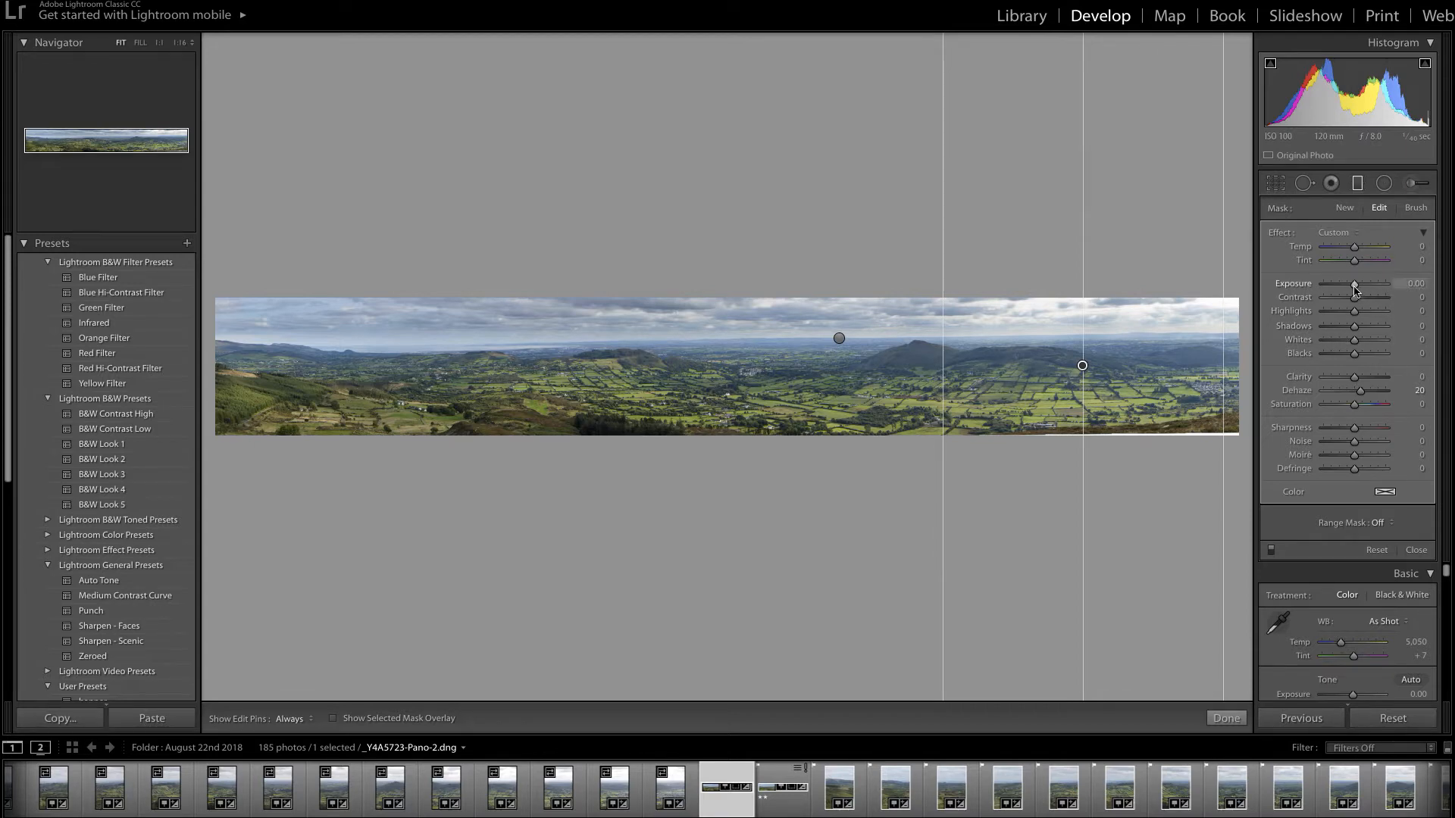
drag(1354, 288, 1353, 288)
drag(1355, 289, 1353, 290)
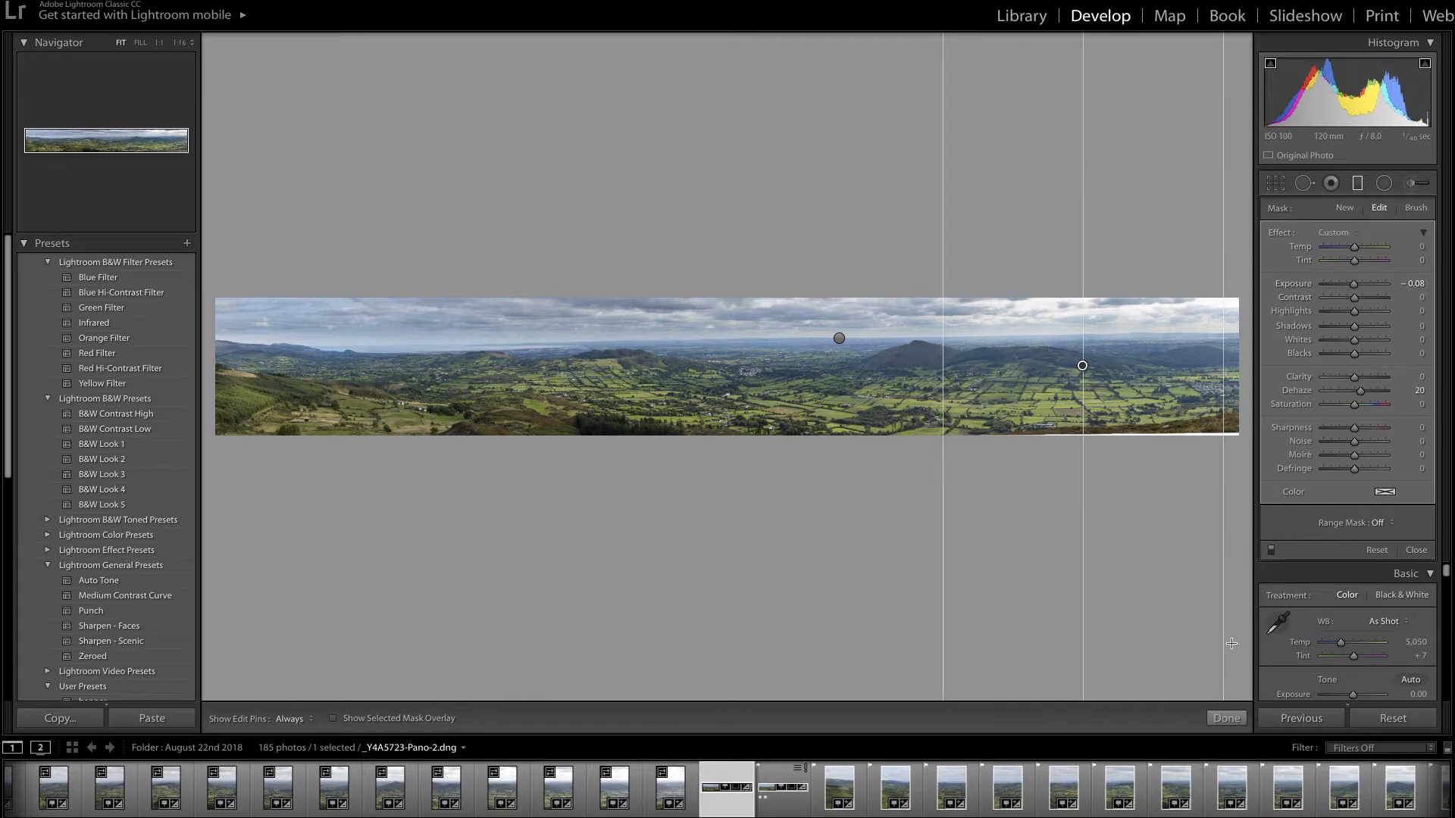
click(1226, 719)
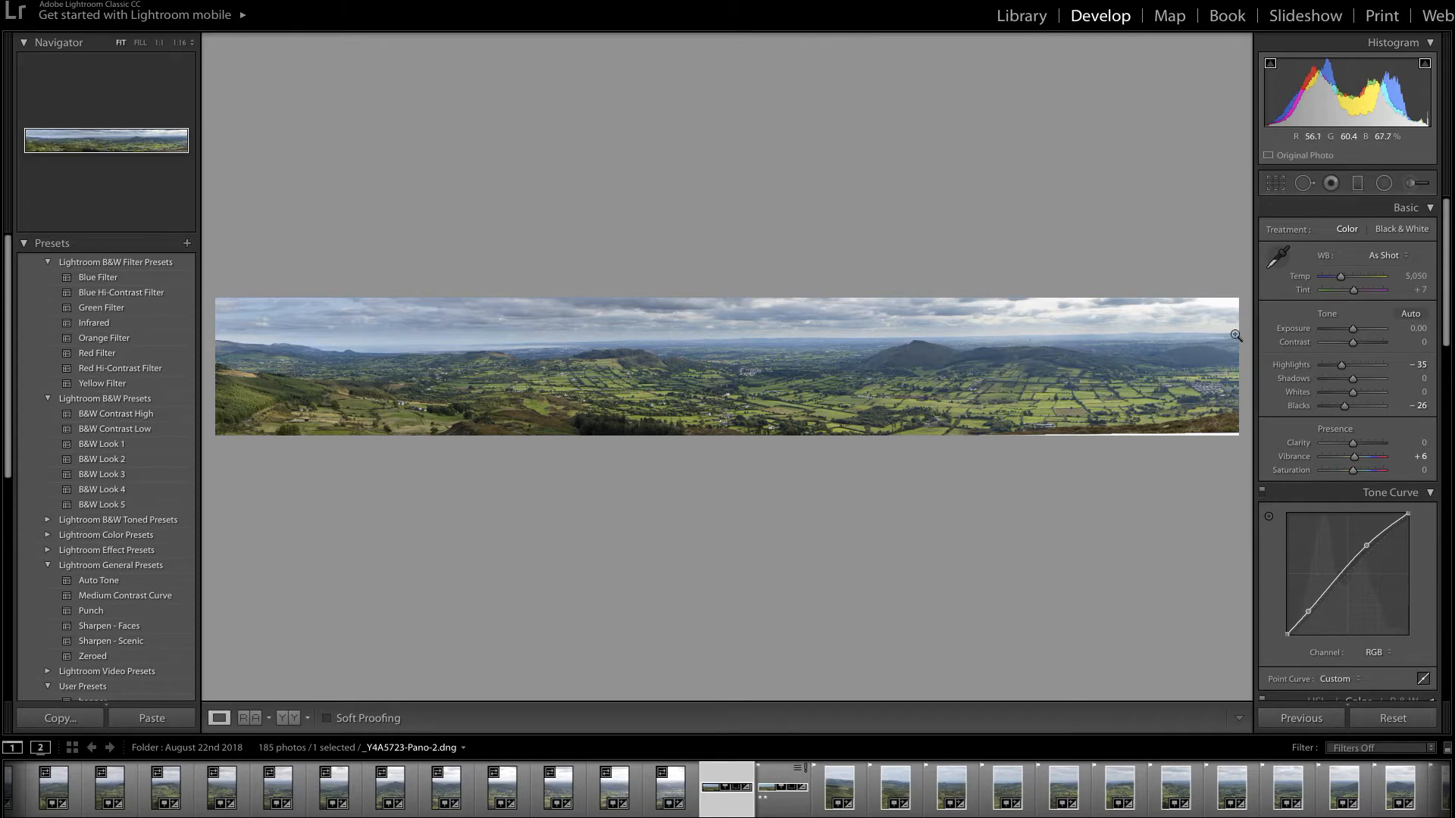
Step: Move the sky's existing graduated filter slightly lower over the horizon and extend its lower transition
click(1358, 184)
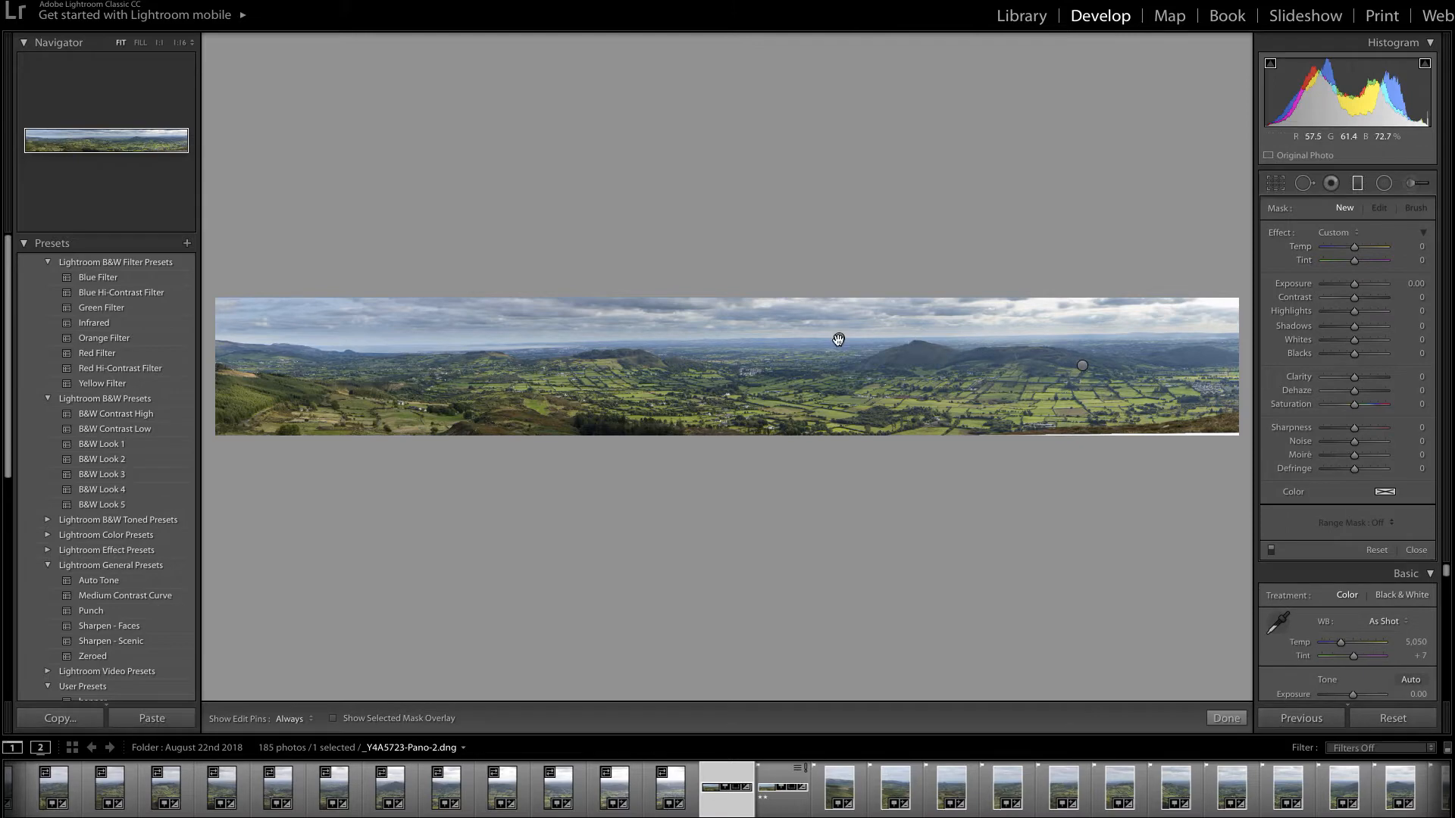
drag(837, 328, 838, 350)
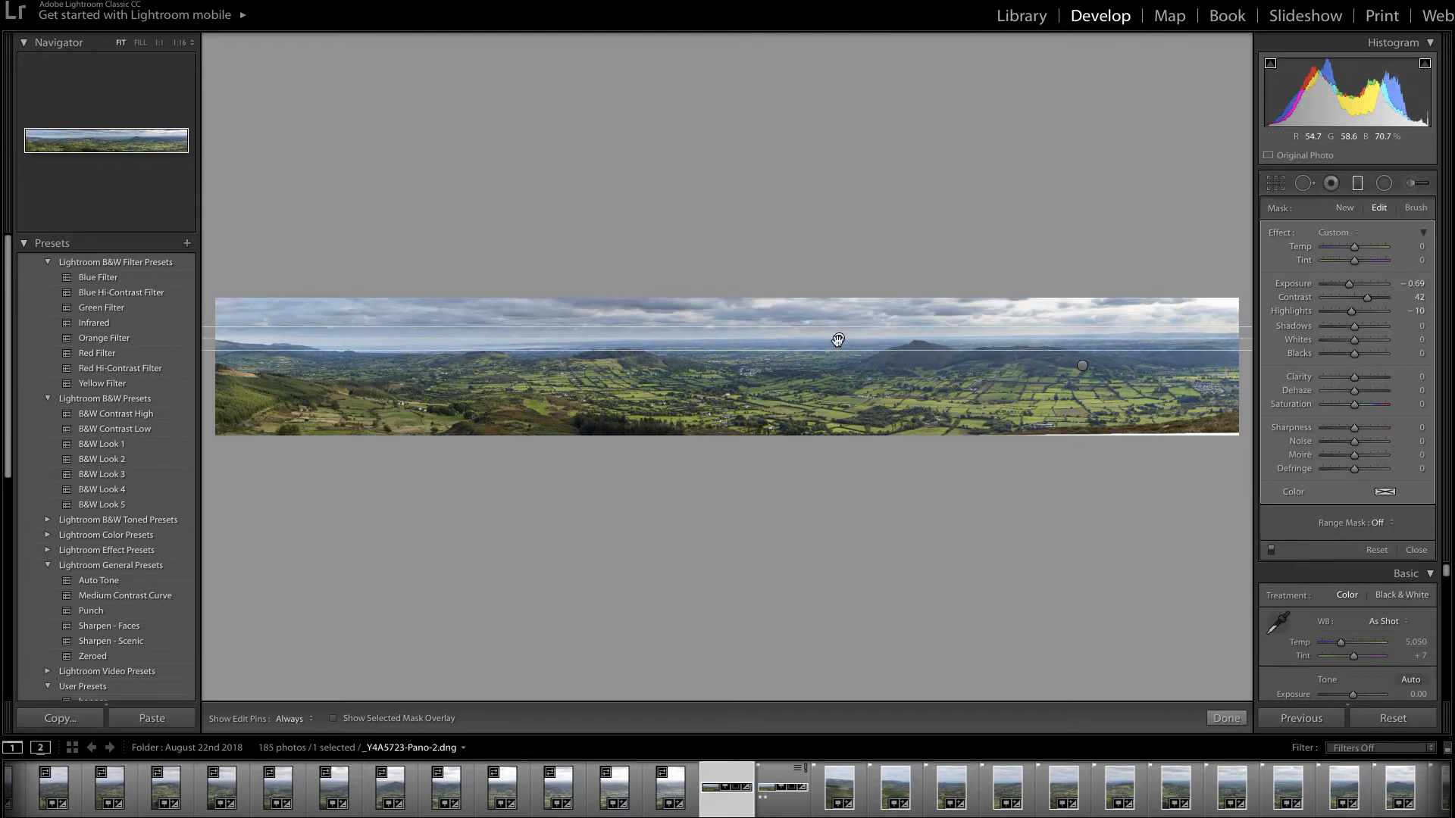
mouse_move(839, 339)
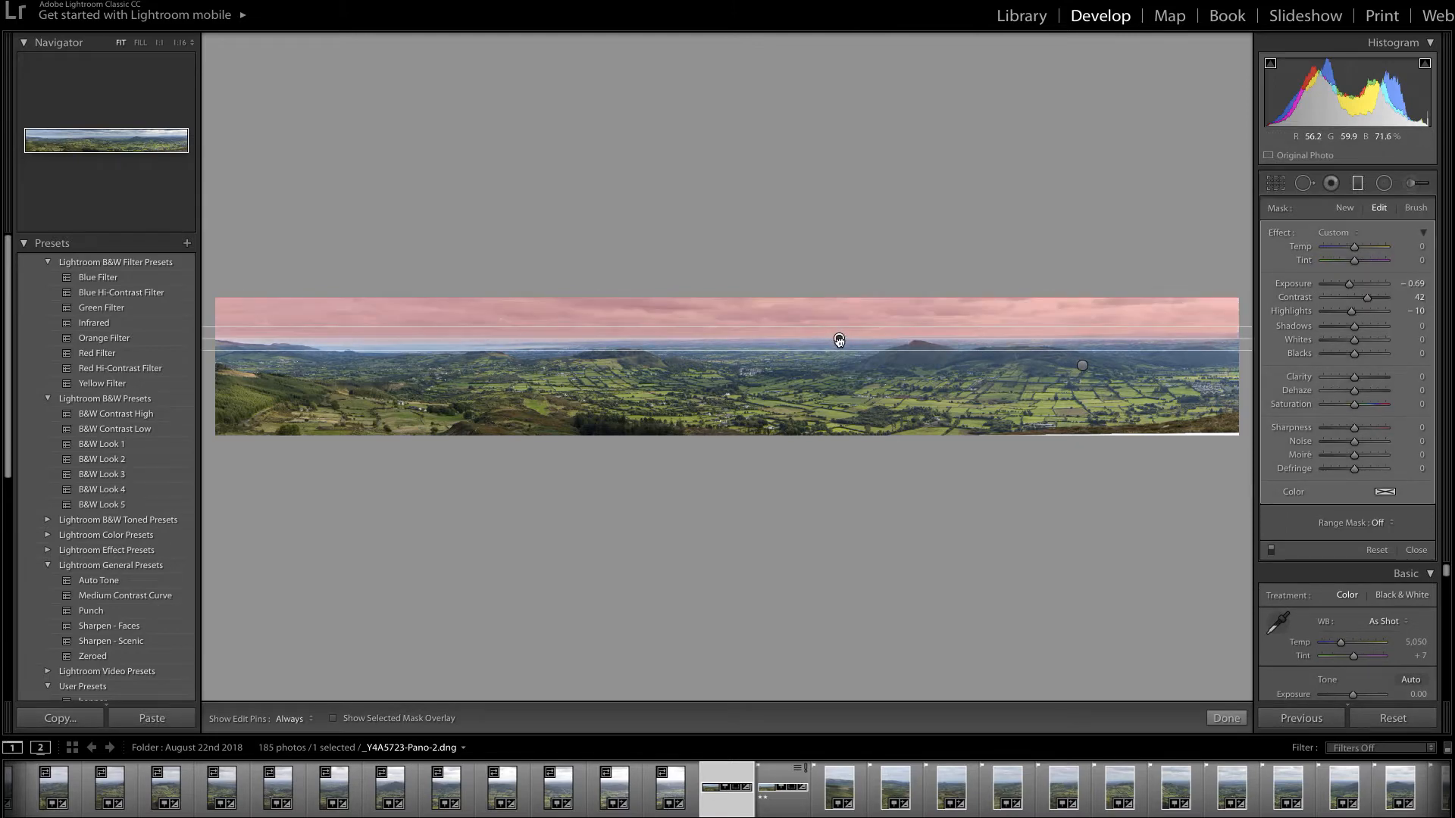
drag(839, 340, 839, 346)
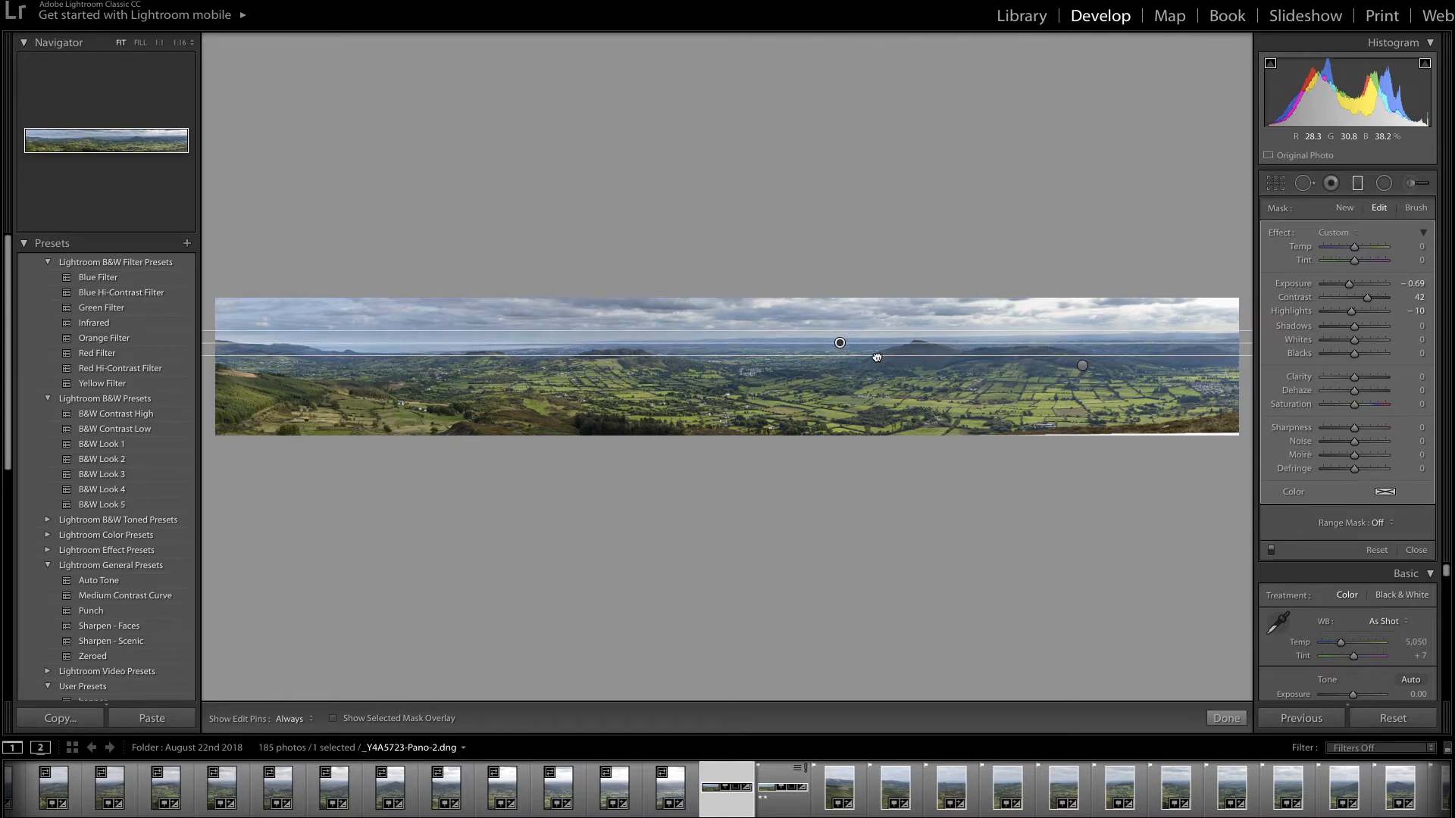
drag(878, 356, 878, 359)
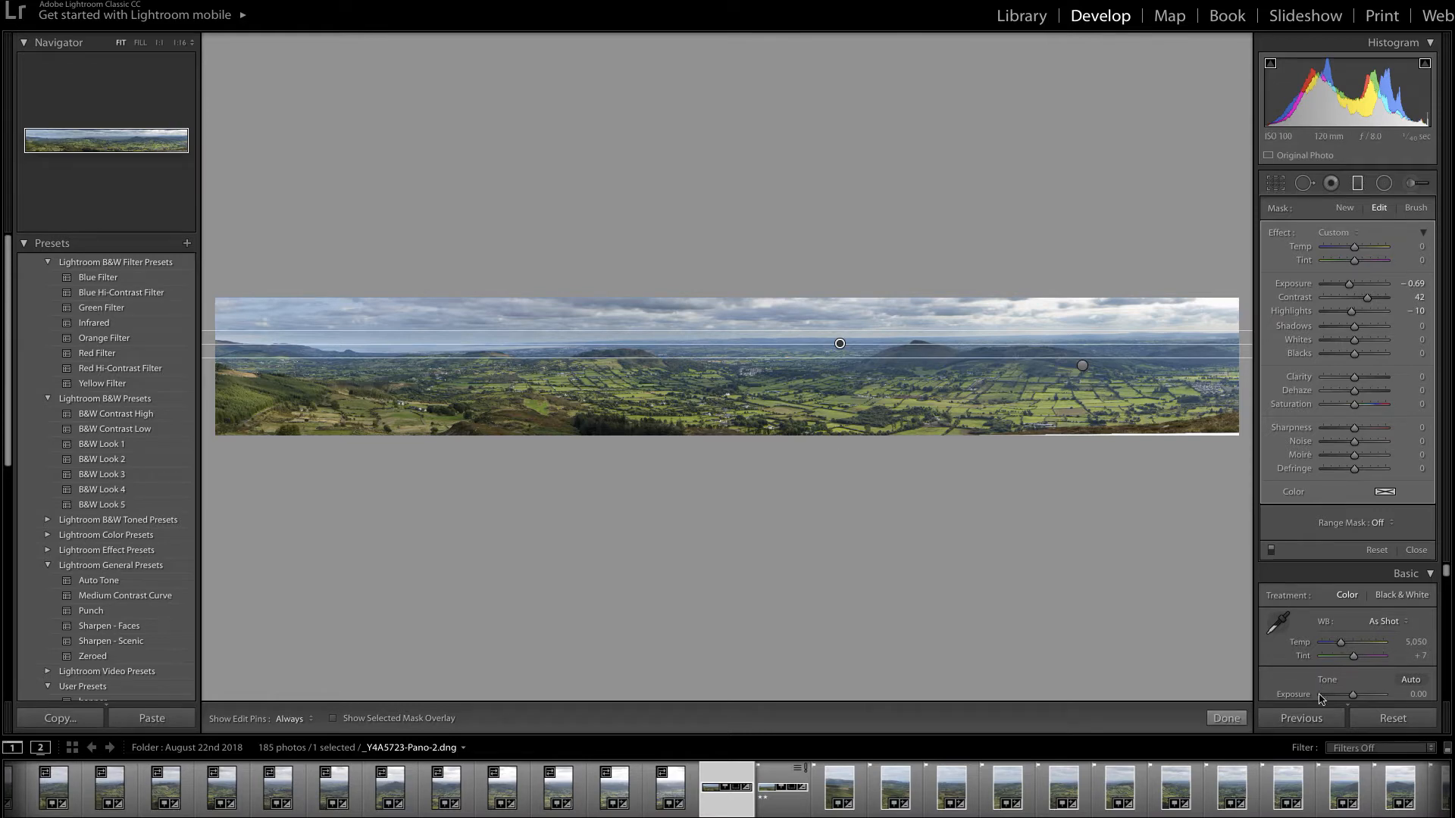
click(1224, 718)
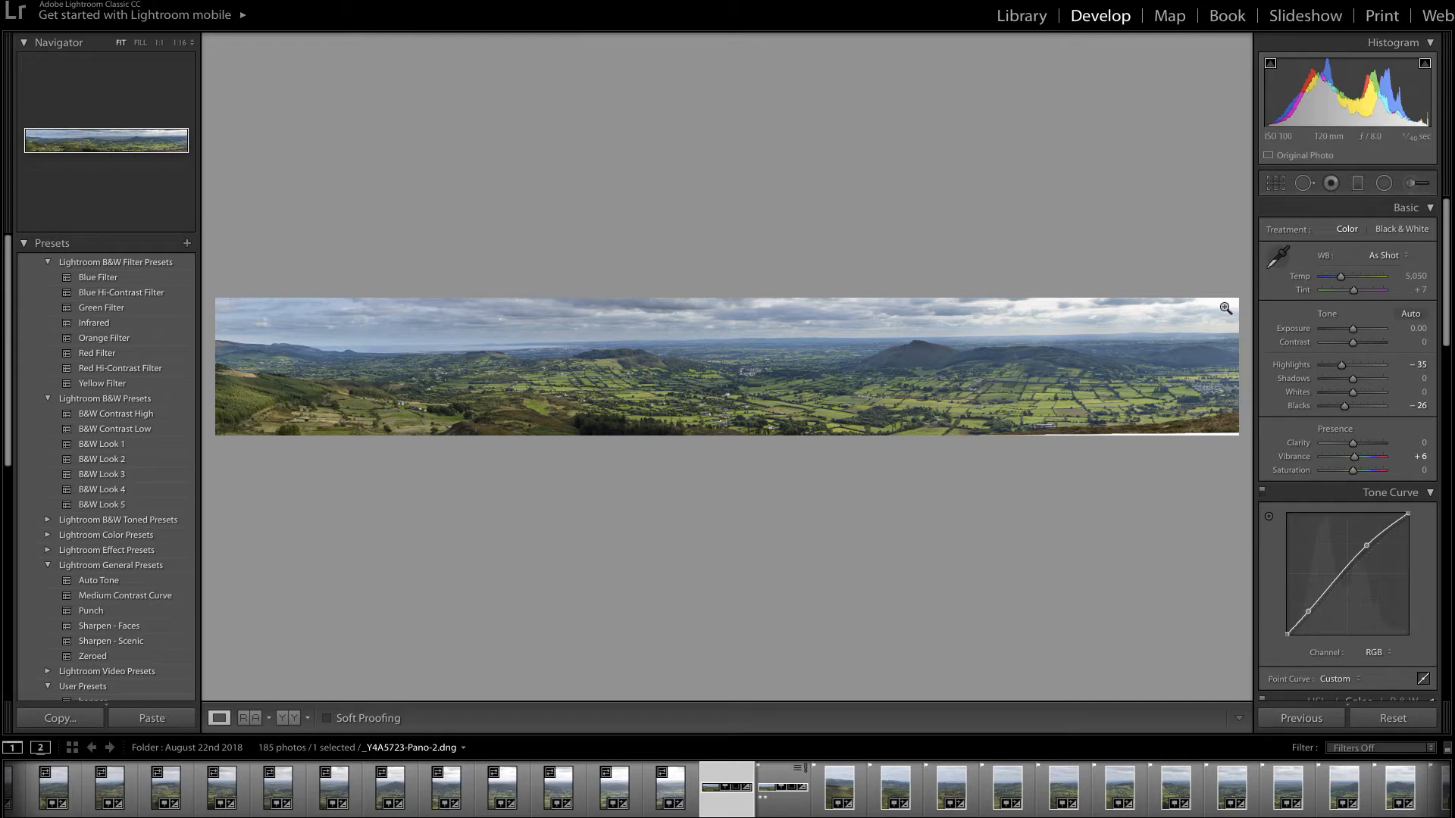
Step: Paint an adjustment brush mask over the bright sky at the panorama's right end, using the mask overlay to check coverage
click(1412, 184)
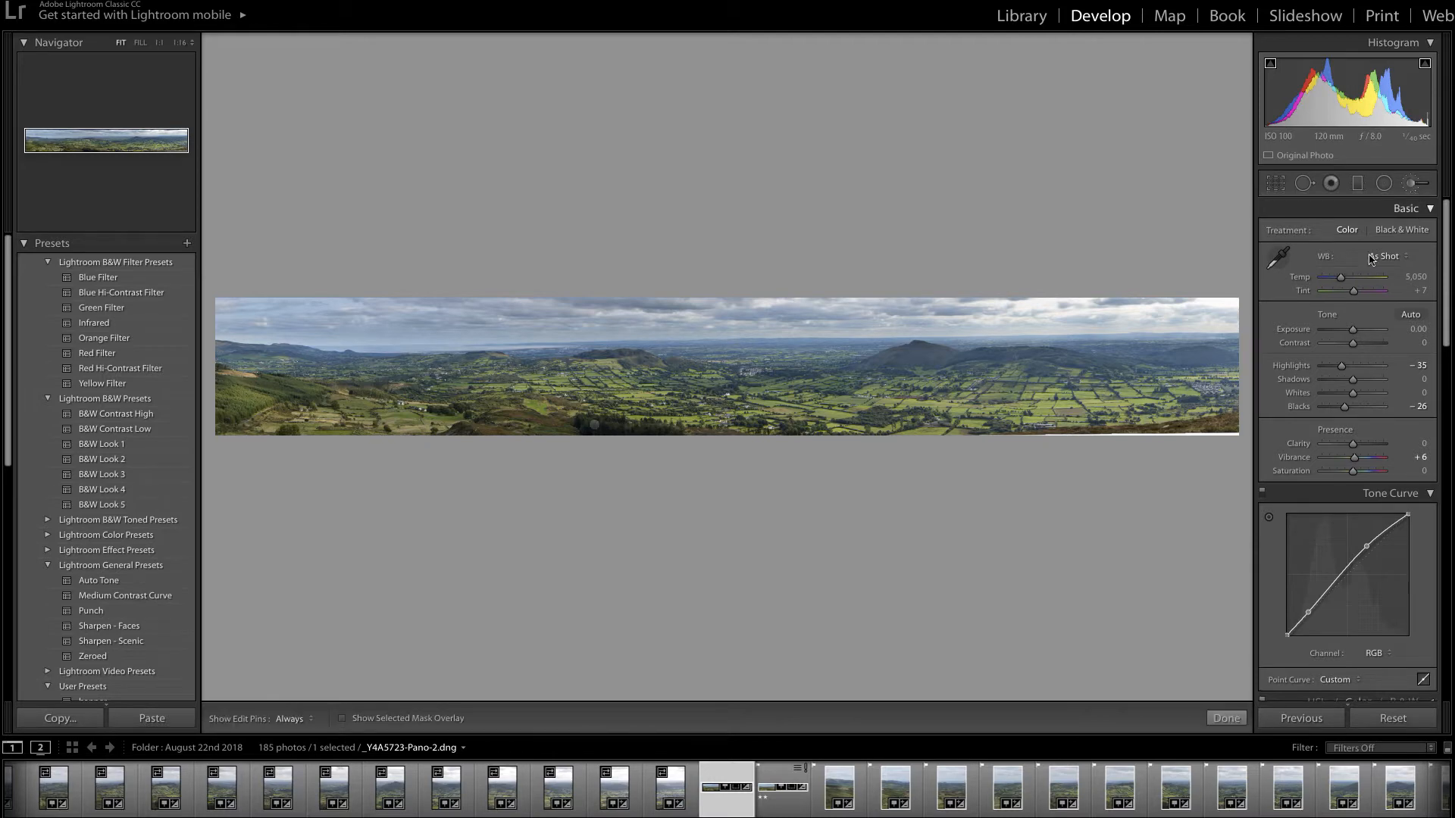
click(342, 719)
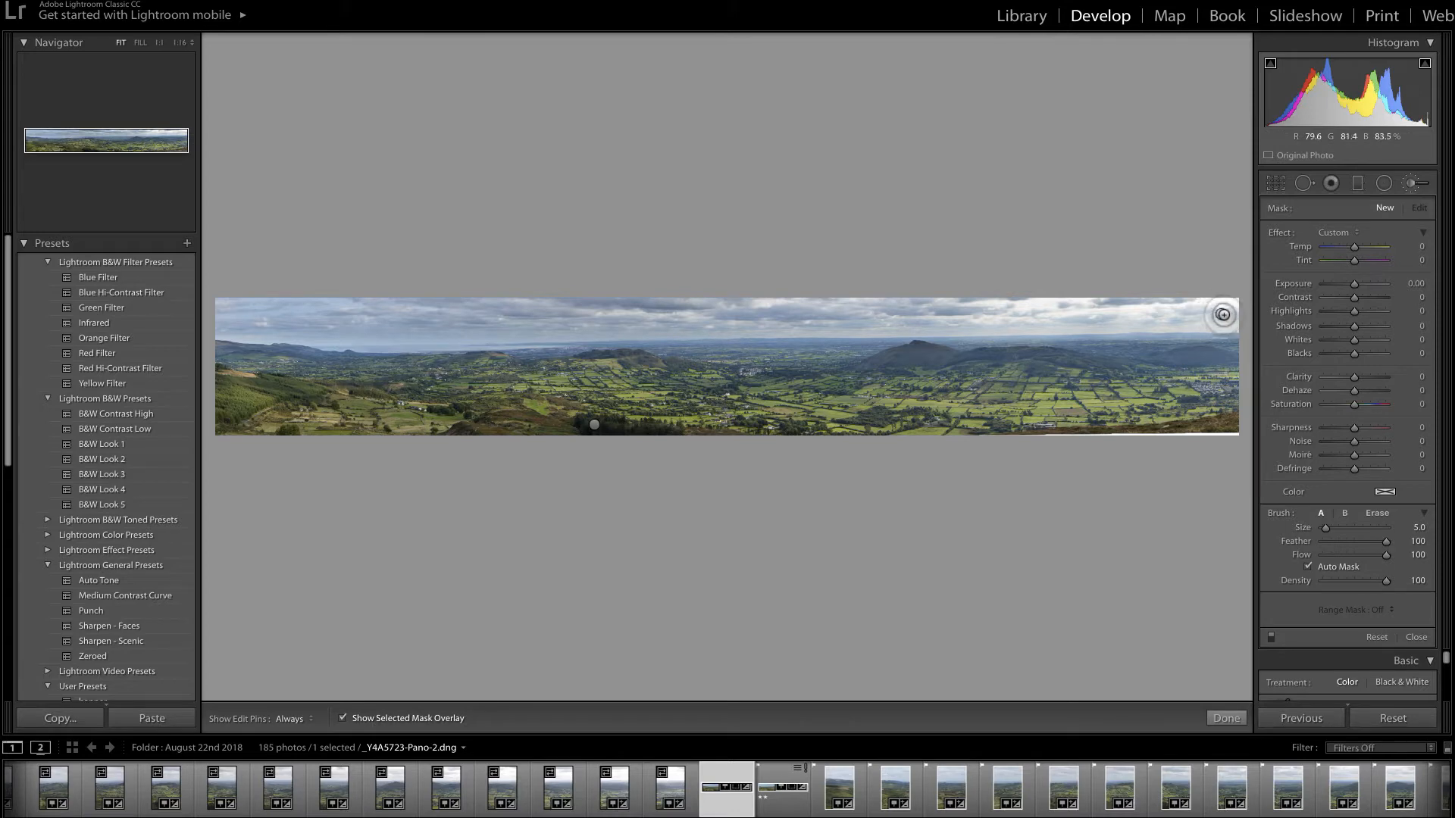
drag(1225, 317, 957, 318)
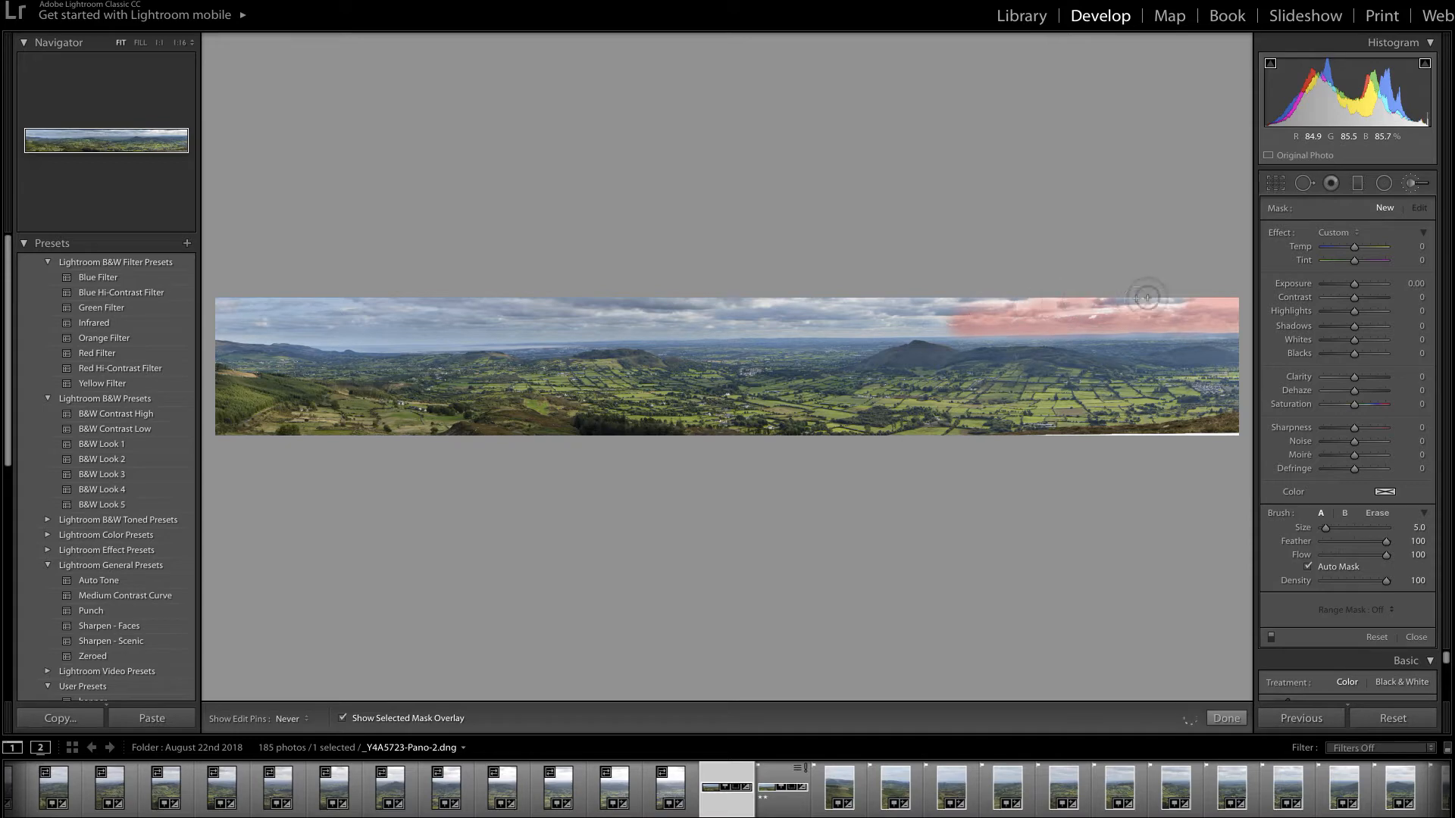
mouse_move(1147, 298)
mouse_down()
mouse_move(1209, 300)
mouse_move(1129, 312)
mouse_up()
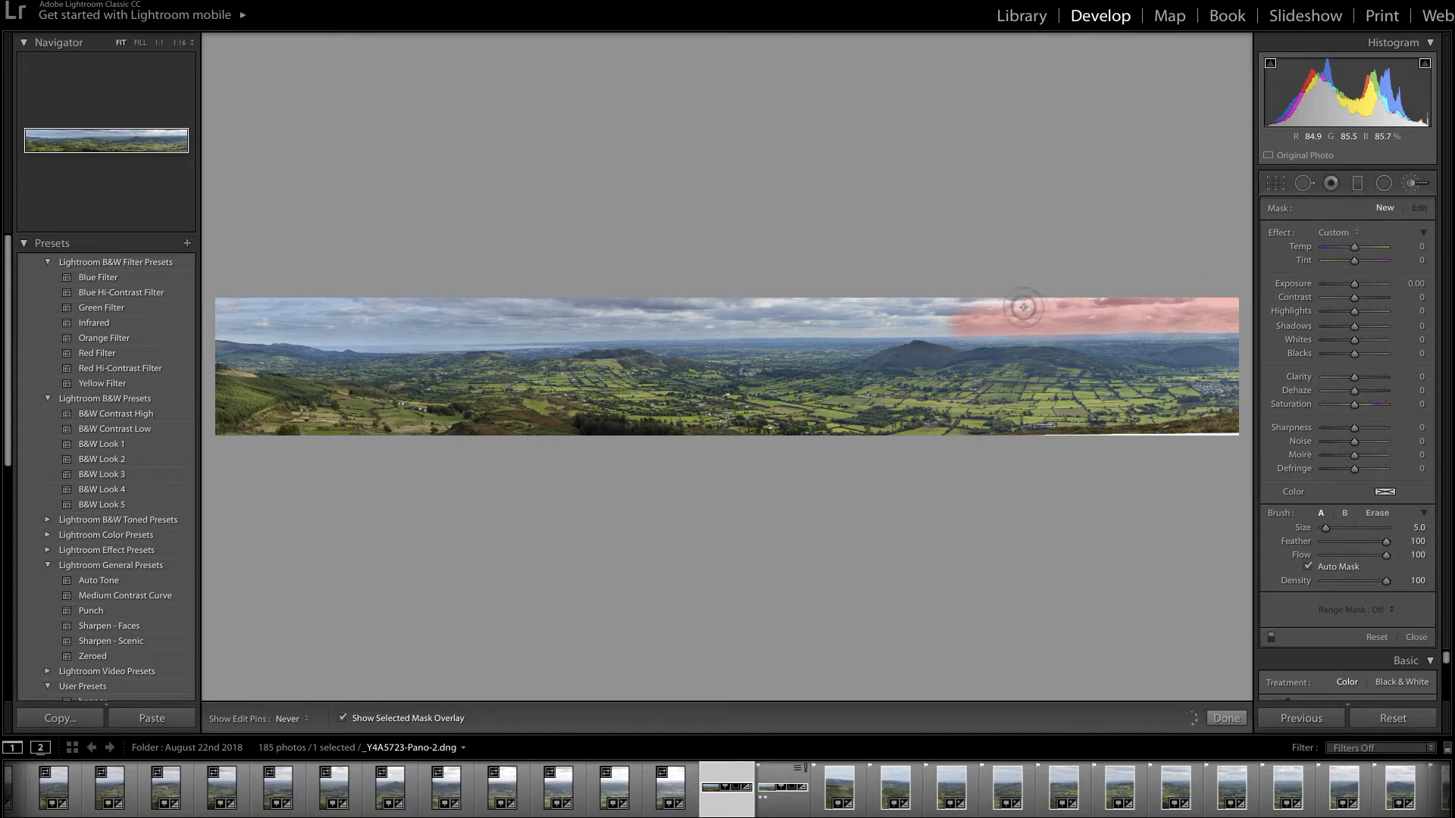
drag(1239, 319, 1233, 315)
click(342, 718)
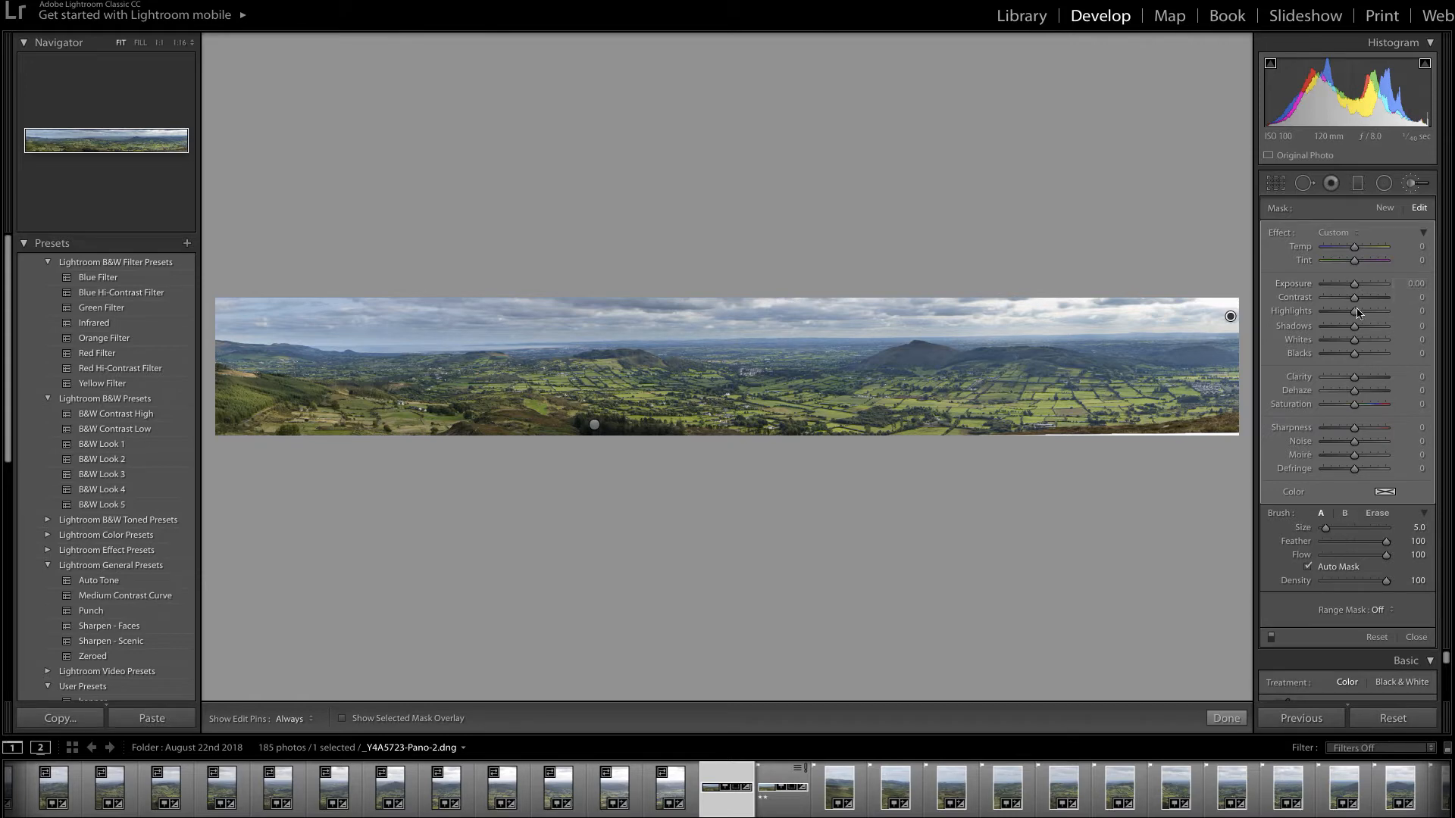
Step: Try Highlights −16 and a slightly lower Exposure on the brushed sky, and delete that brush adjustment
drag(1357, 317, 1352, 318)
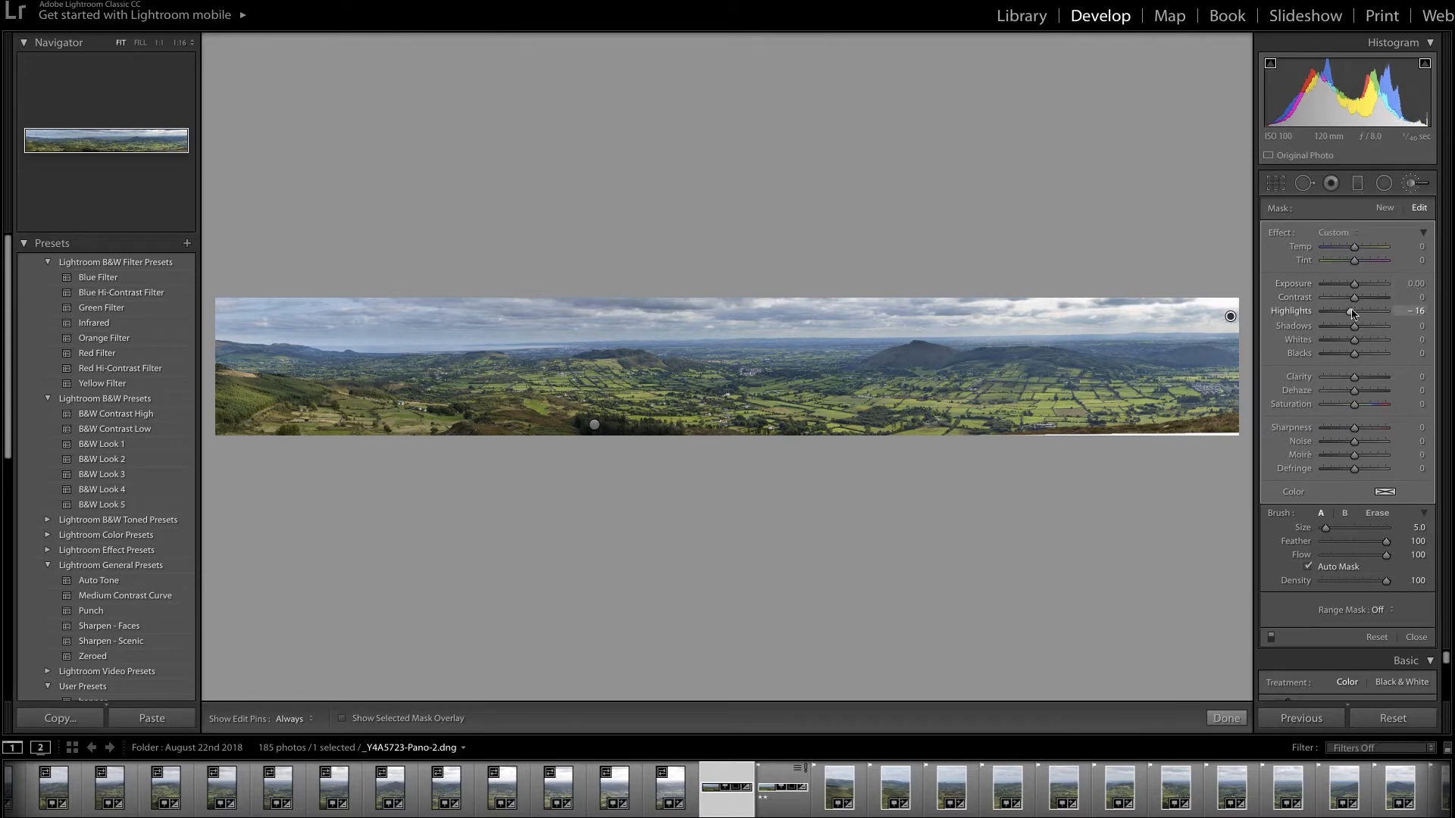
drag(1349, 313, 1353, 292)
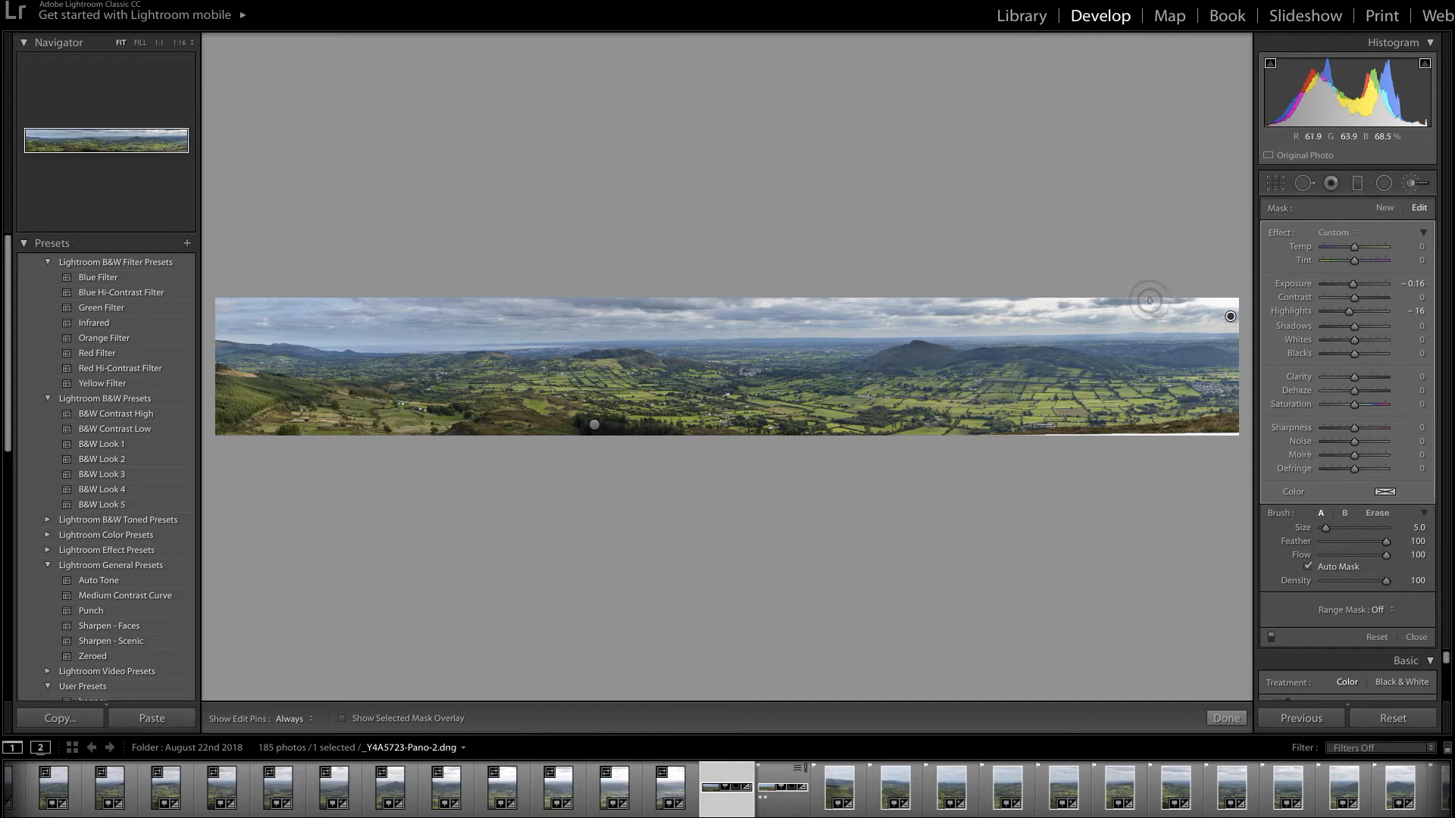
drag(1354, 289, 1358, 289)
double_click(1357, 287)
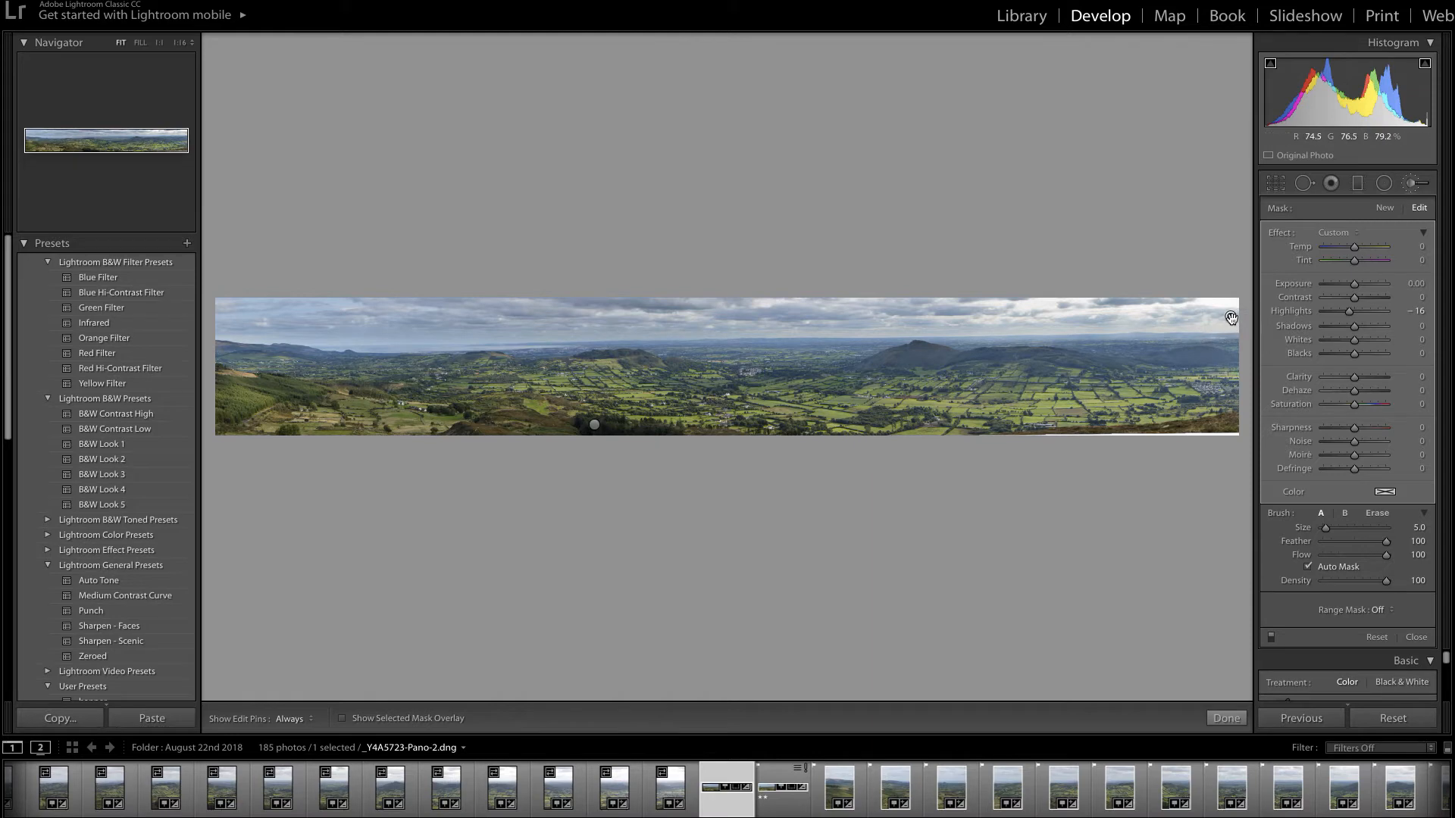
mouse_move(1231, 319)
key(Delete)
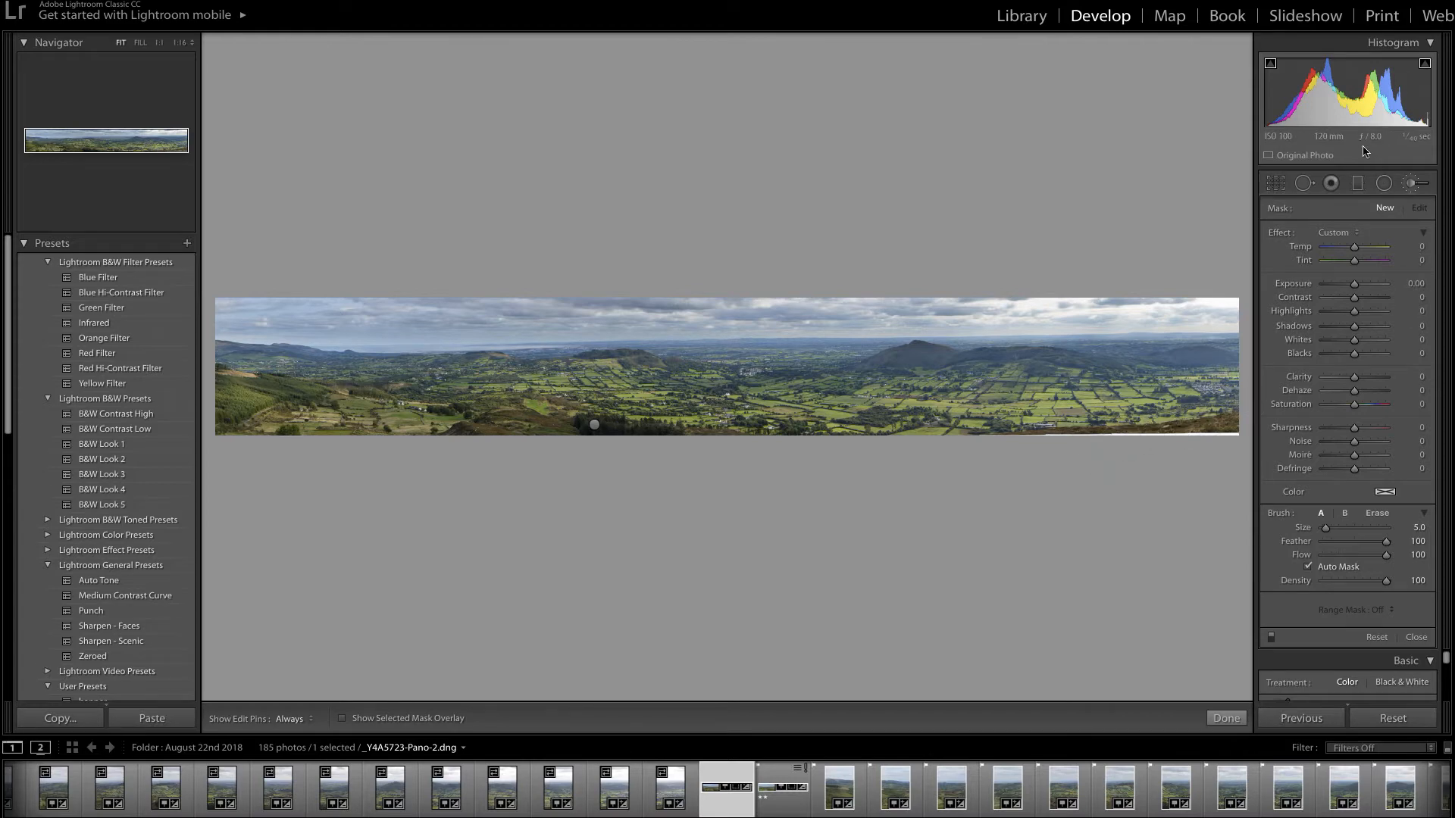
Step: Try cropping the panorama to the saved 19.2 x 4.2 aspect ratio
click(1278, 189)
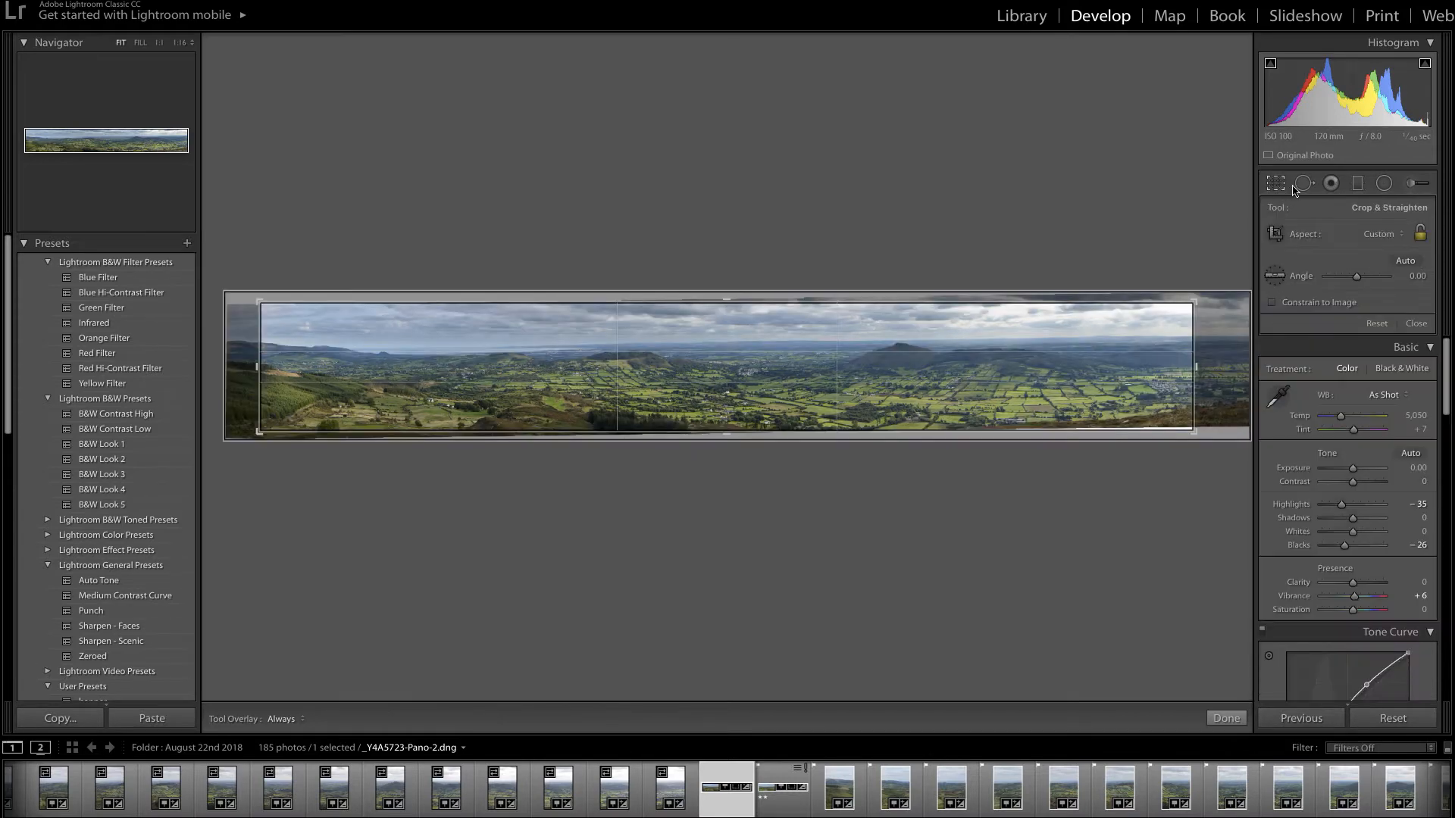
click(1226, 719)
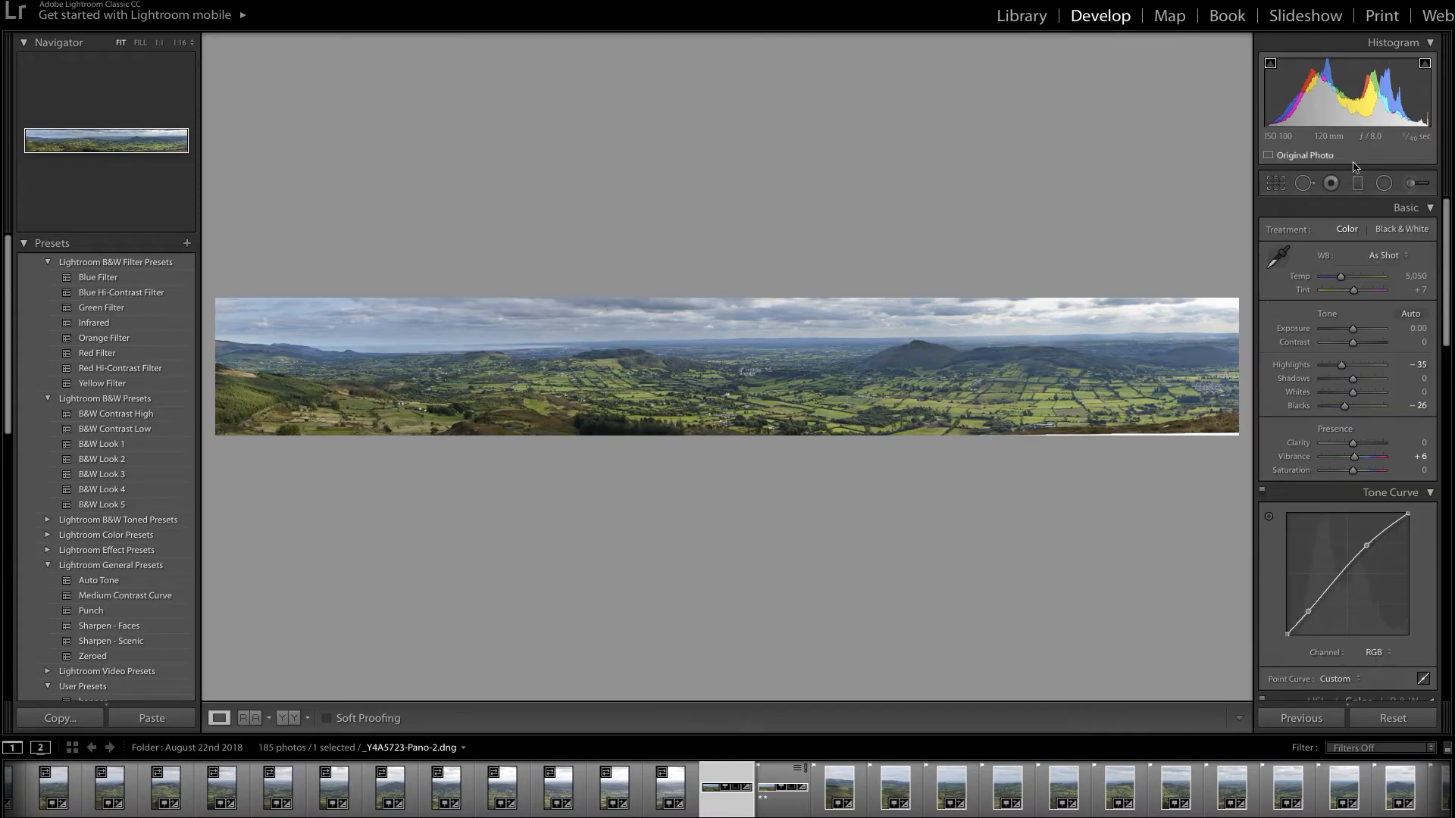
click(1279, 189)
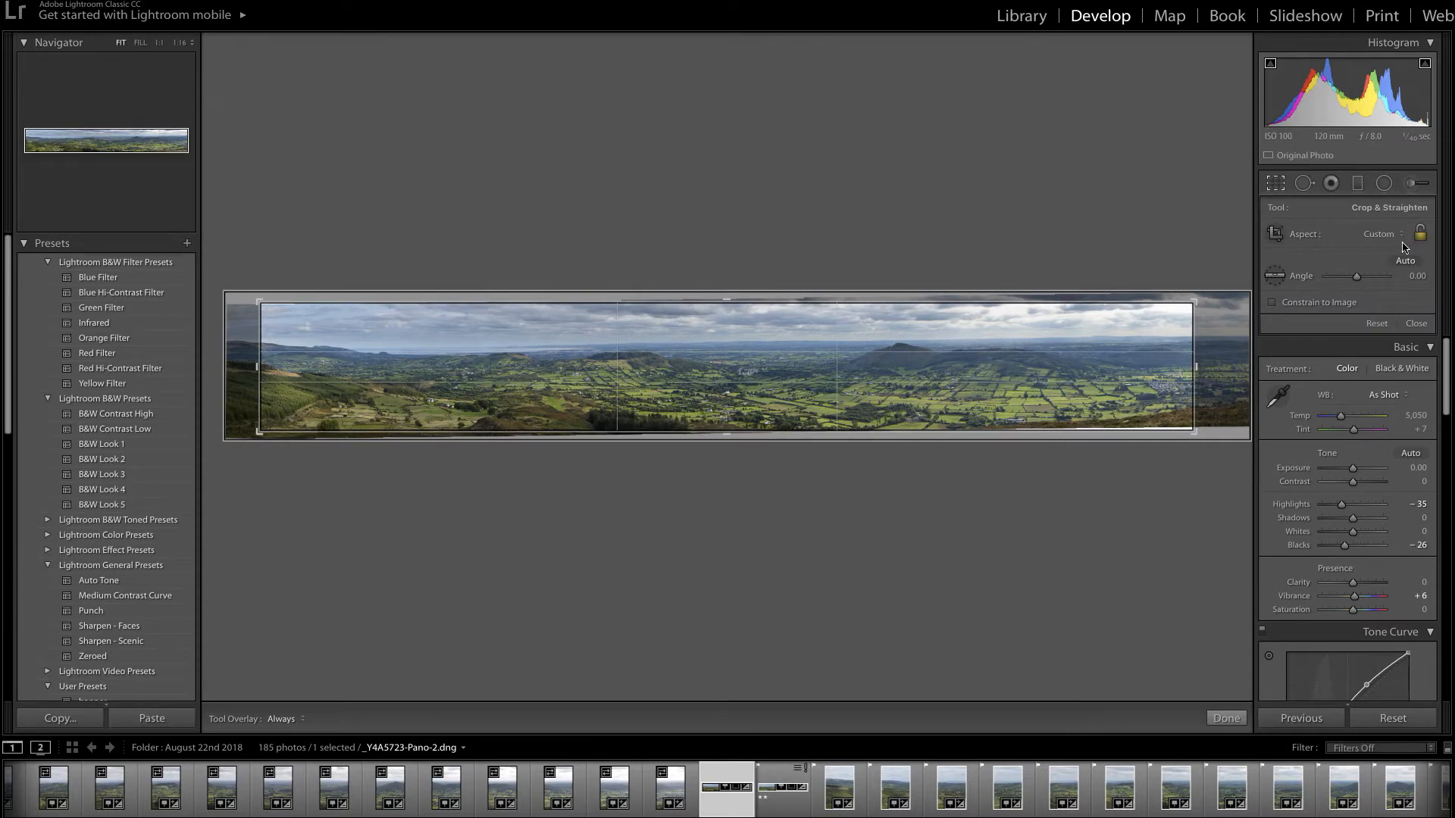
click(1402, 241)
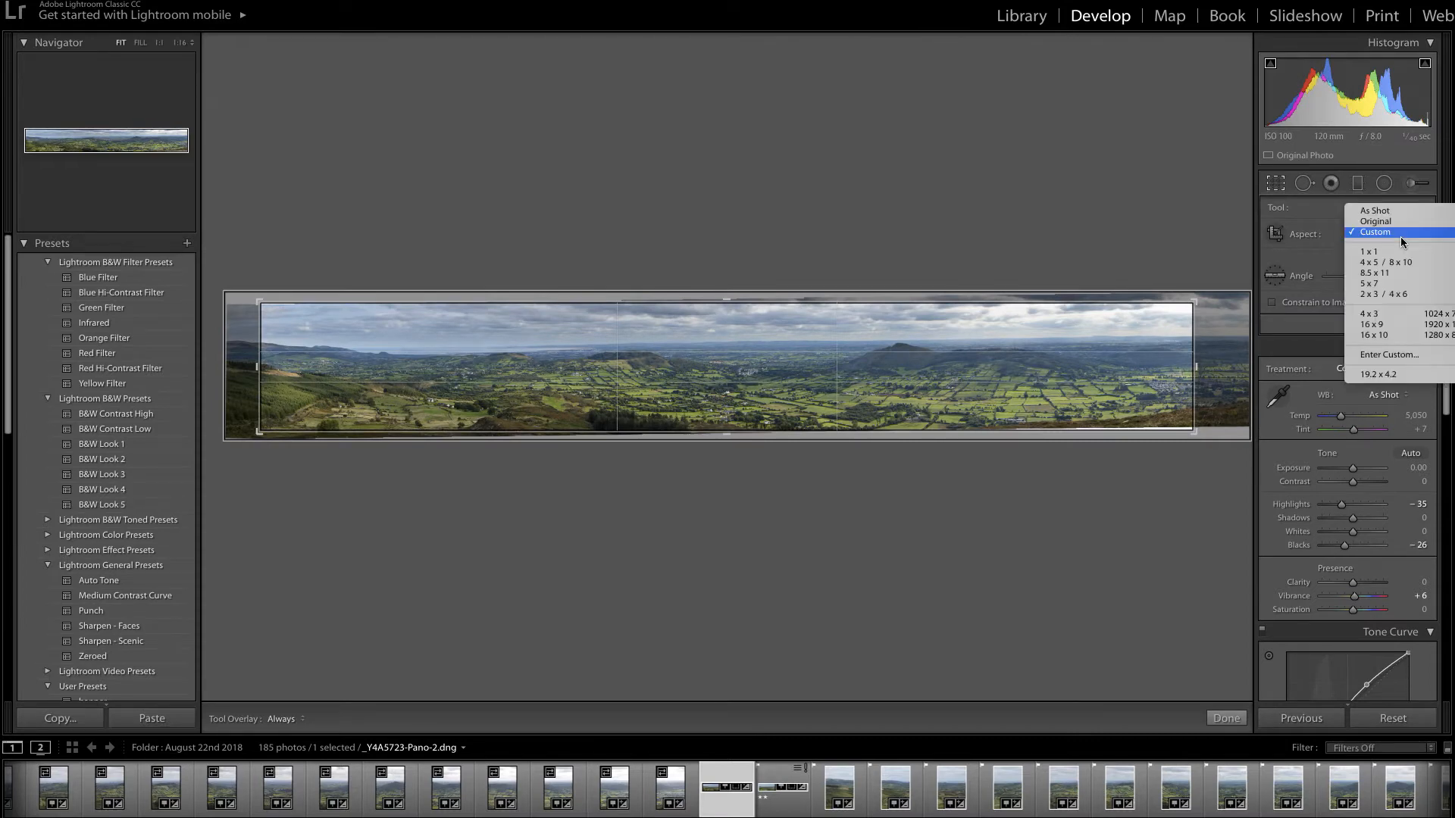
click(1393, 375)
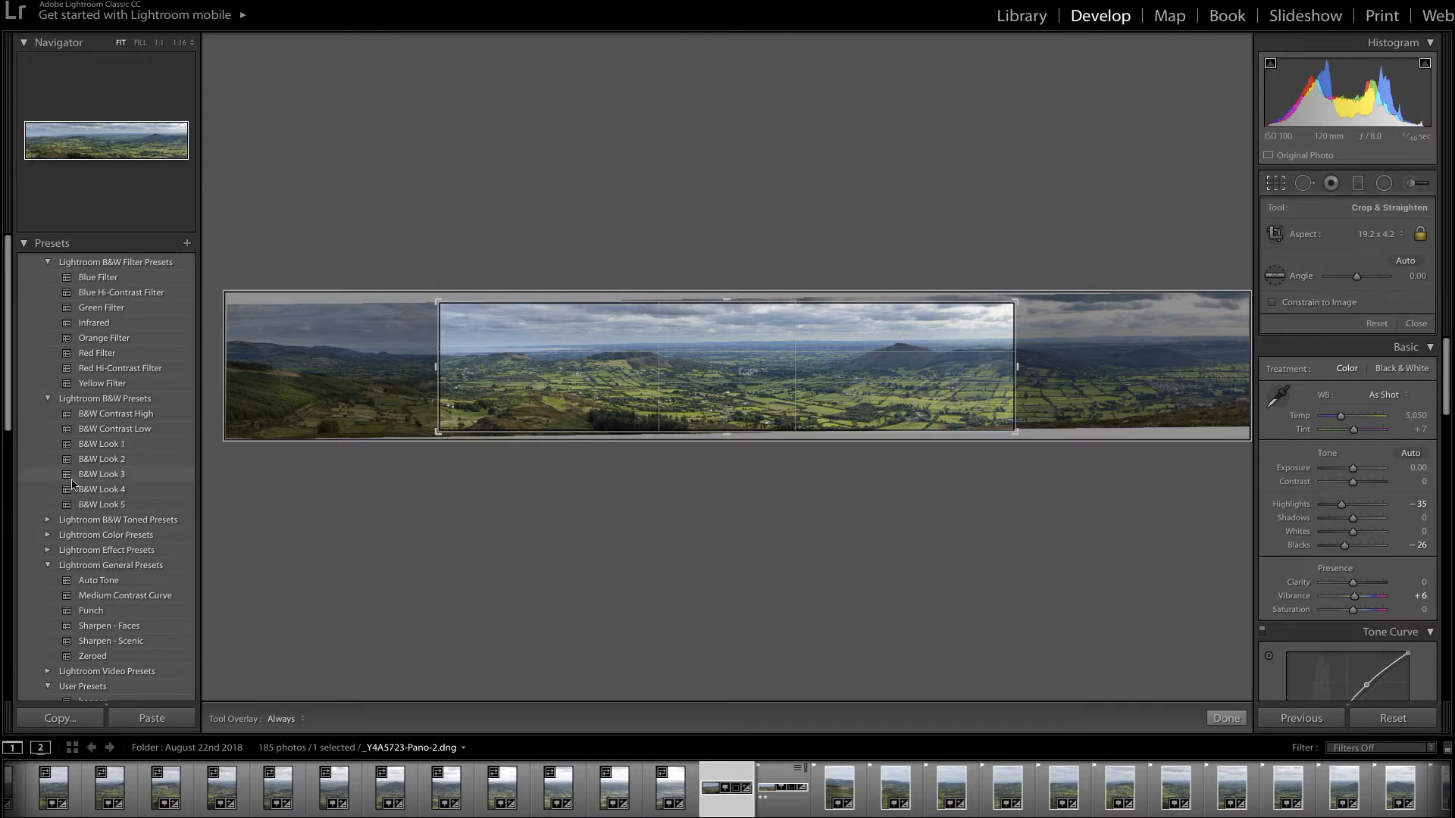
Step: Revert to the Delete Adjustment history state to restore the wider crop, and close the Crop tool
scroll(36, 520, down, 8)
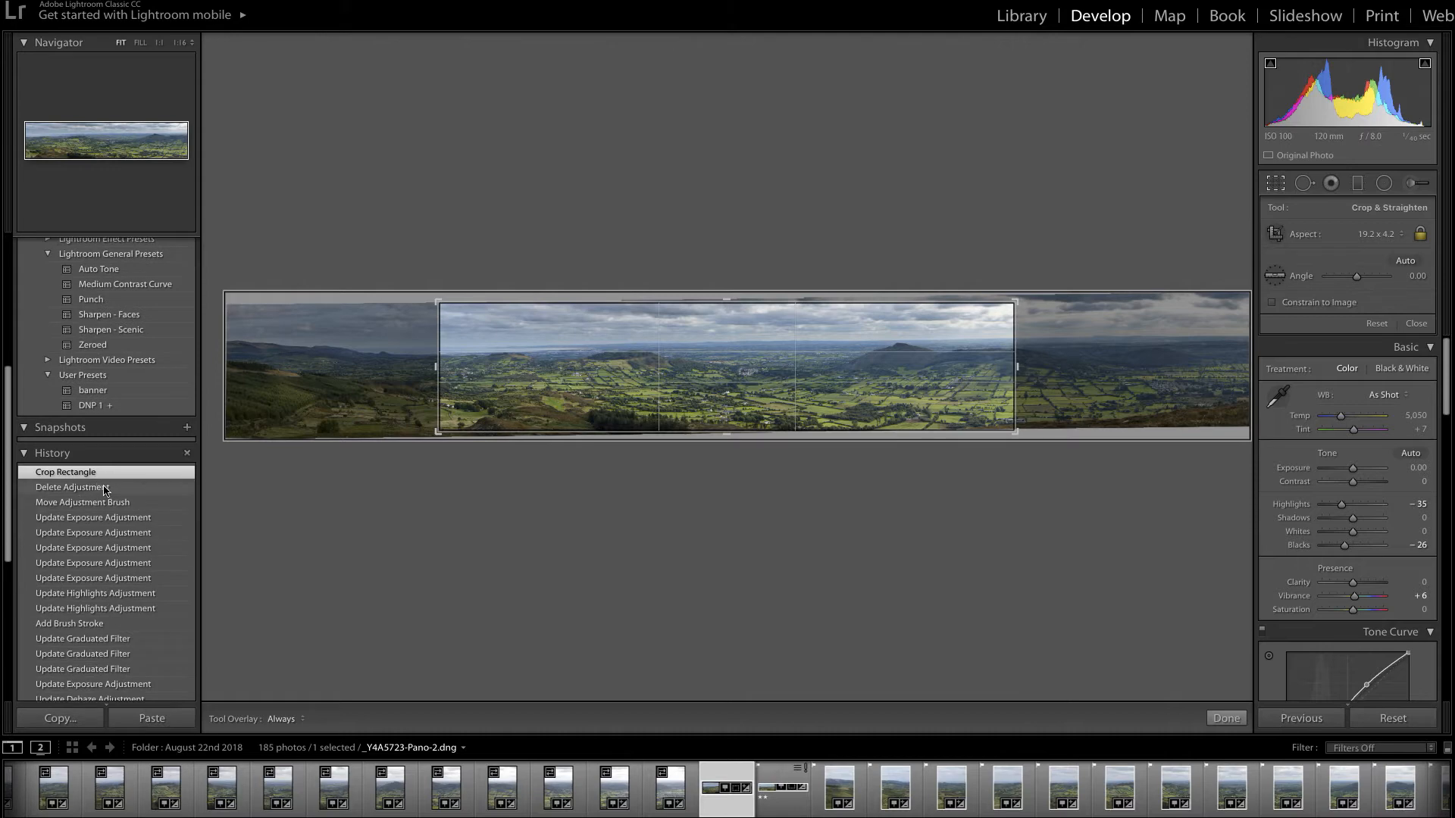
click(97, 488)
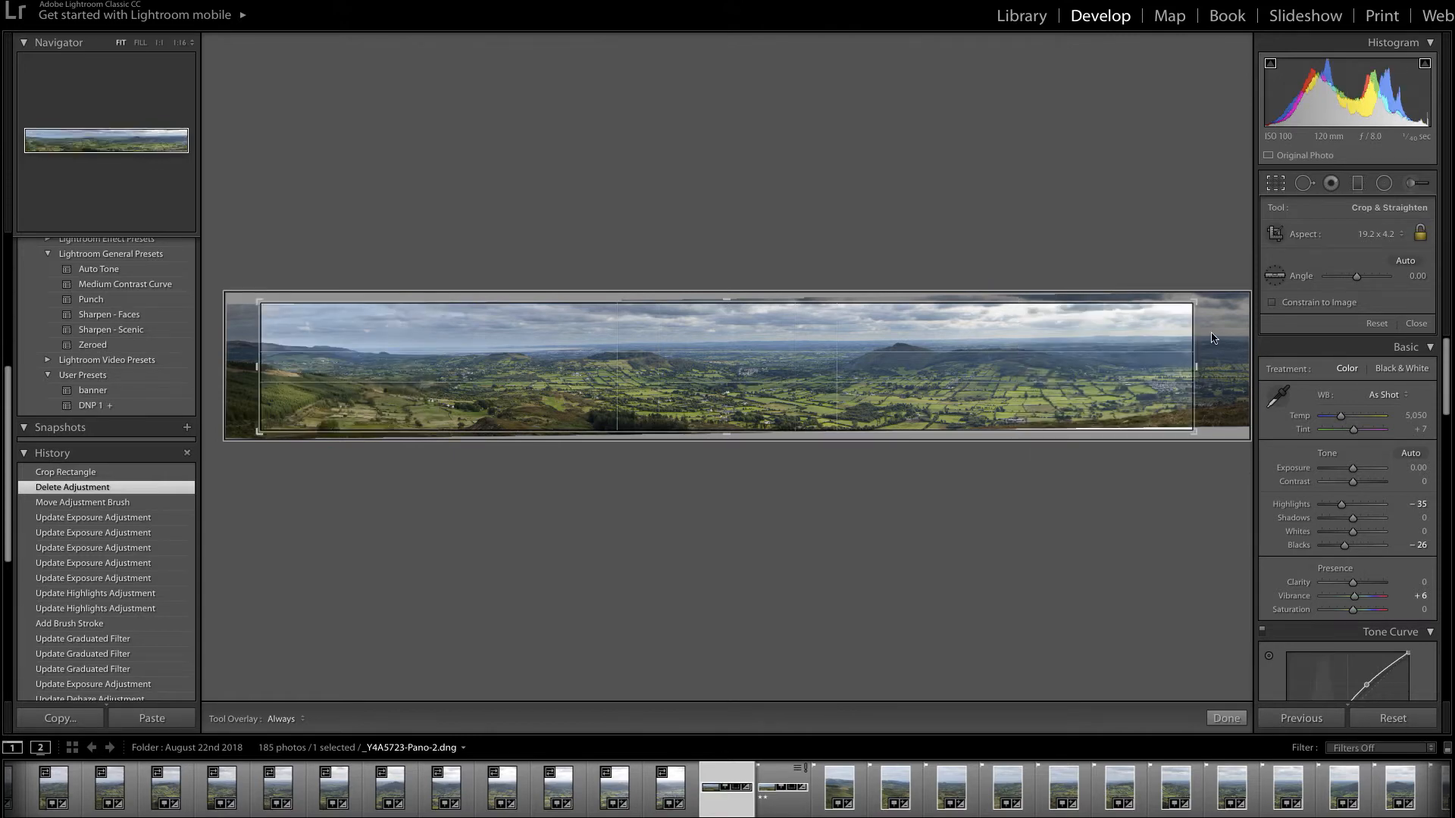
click(1231, 720)
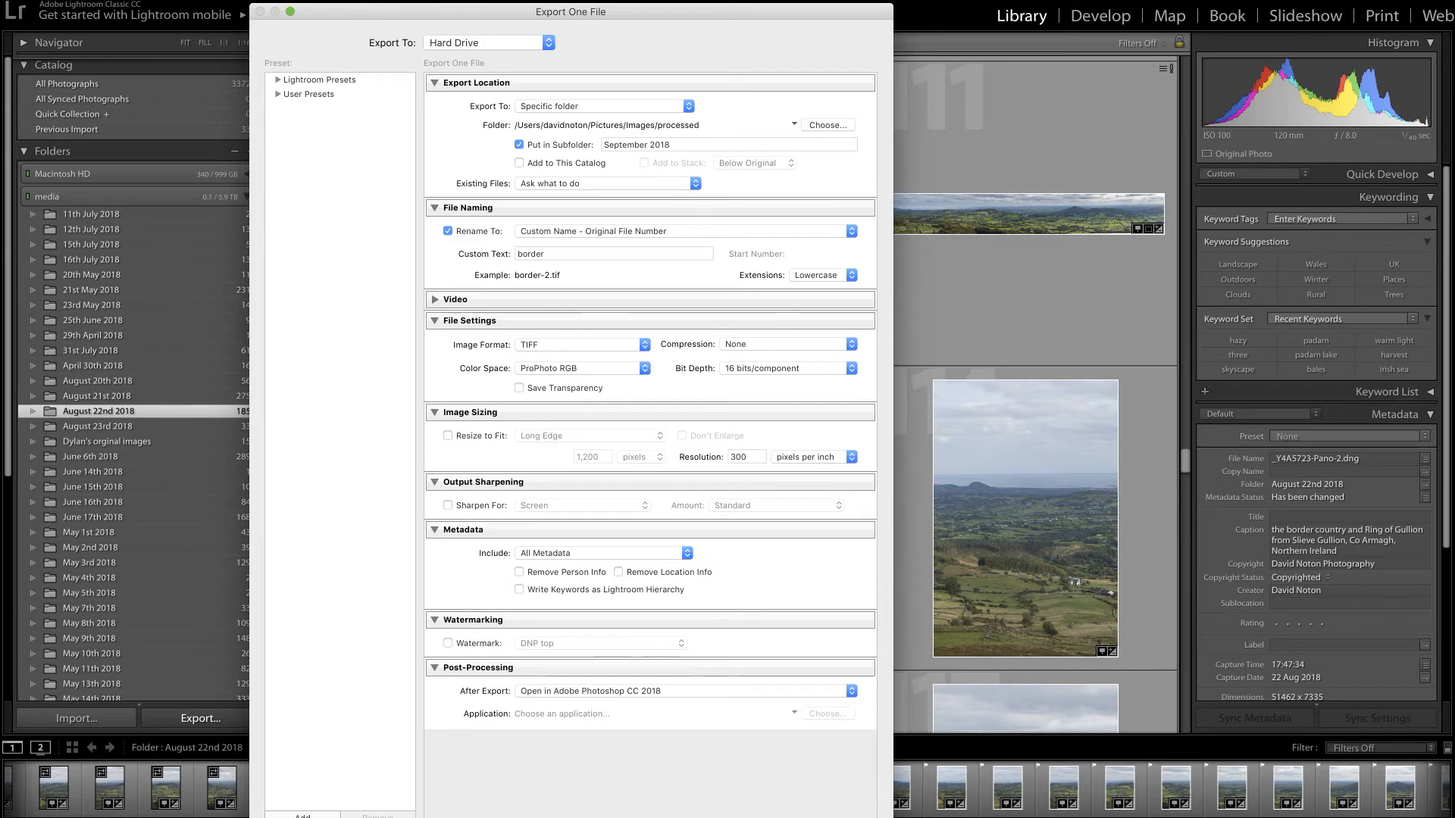
Step: Export the panorama as an uncompressed 16-bit ProPhoto RGB TIFF opening in Photoshop CC 2018, and check the source frames in the grid
click(840, 809)
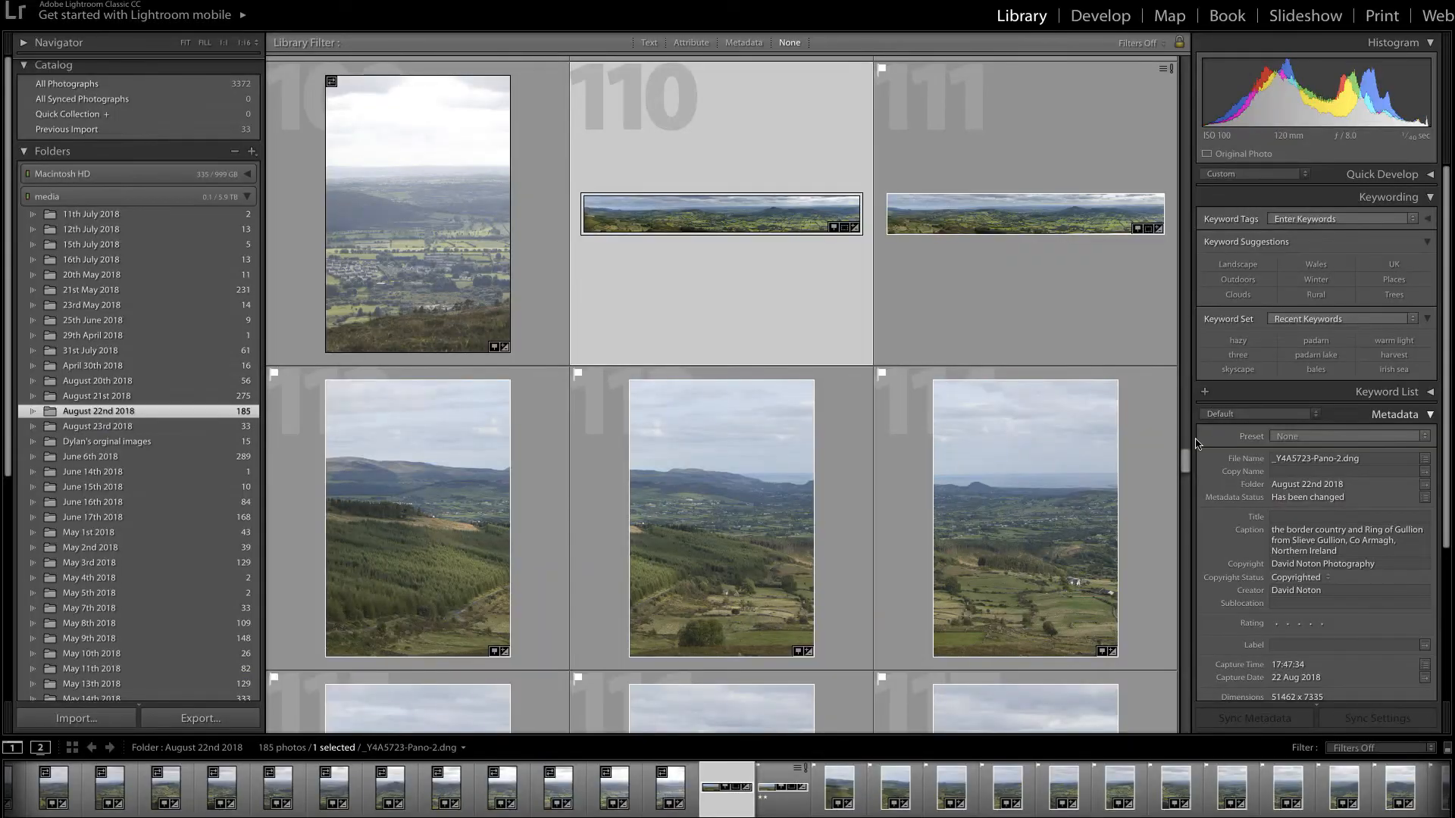
drag(1188, 463, 1189, 485)
scroll(794, 474, down, 3)
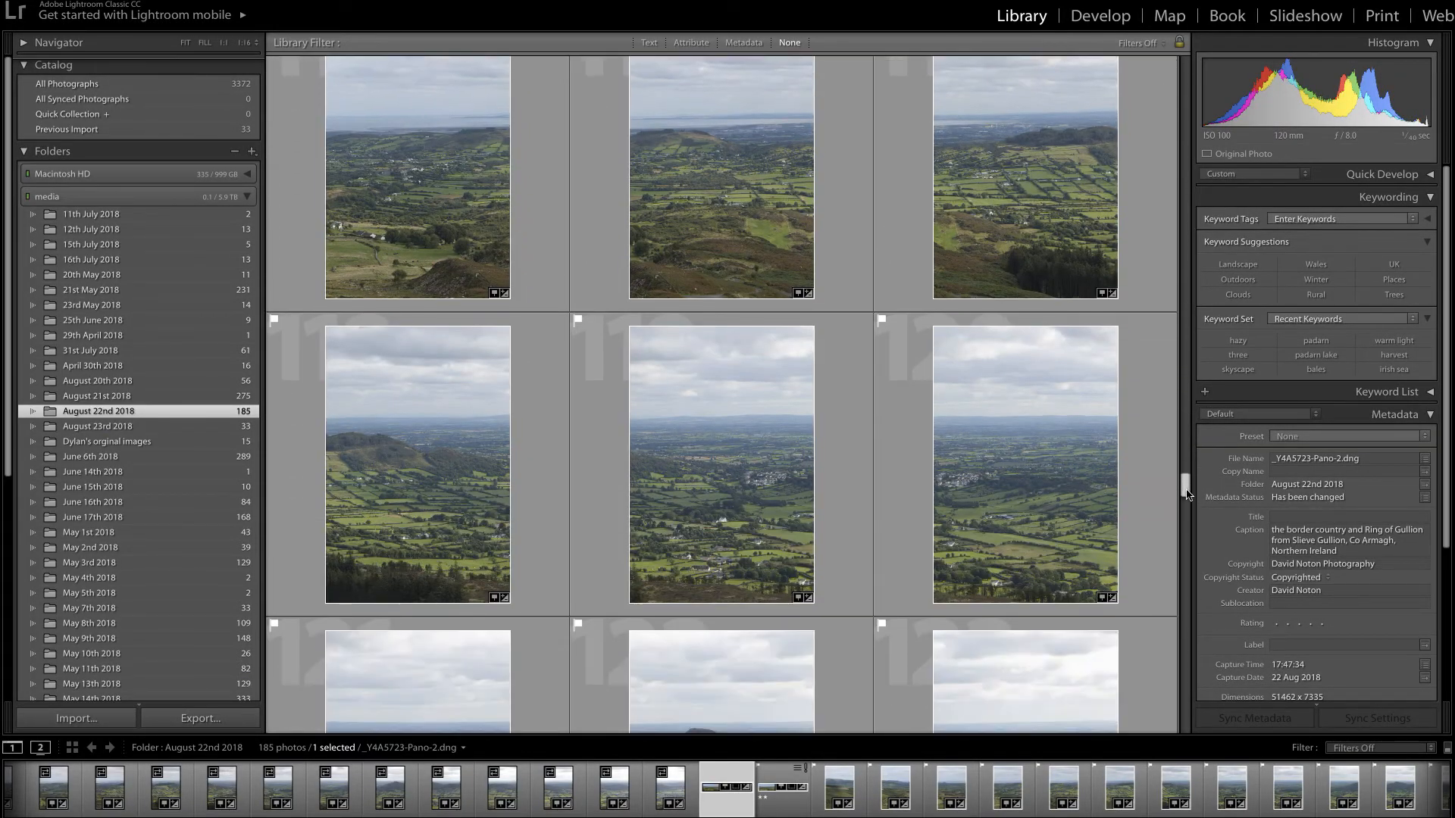
click(724, 467)
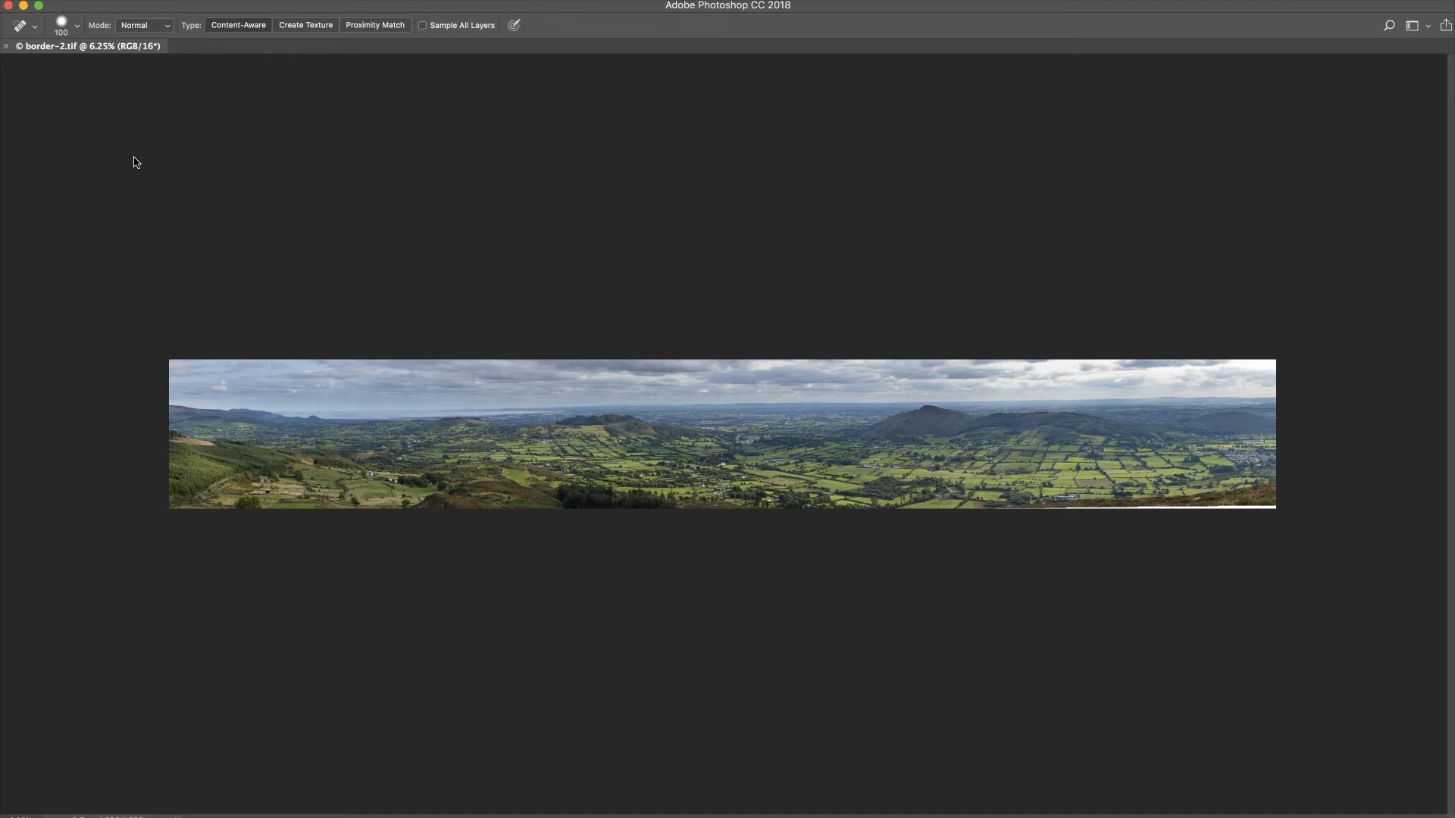
Step: Save the exported panorama in Photoshop as border-5730pano.tif in the September 2018 folder, without compression and in IBM PC byte order
key(super+shift+s)
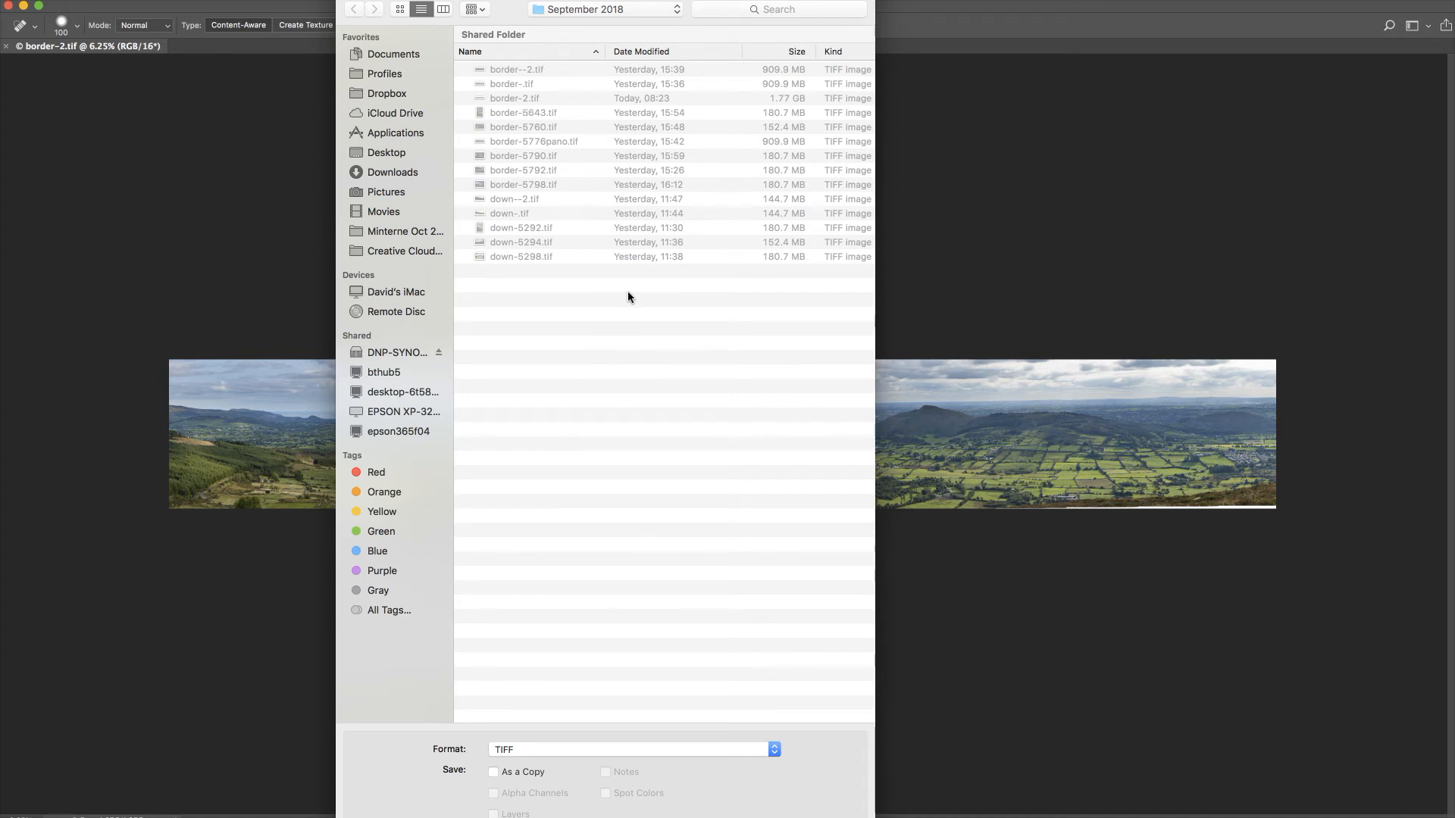
key(Return)
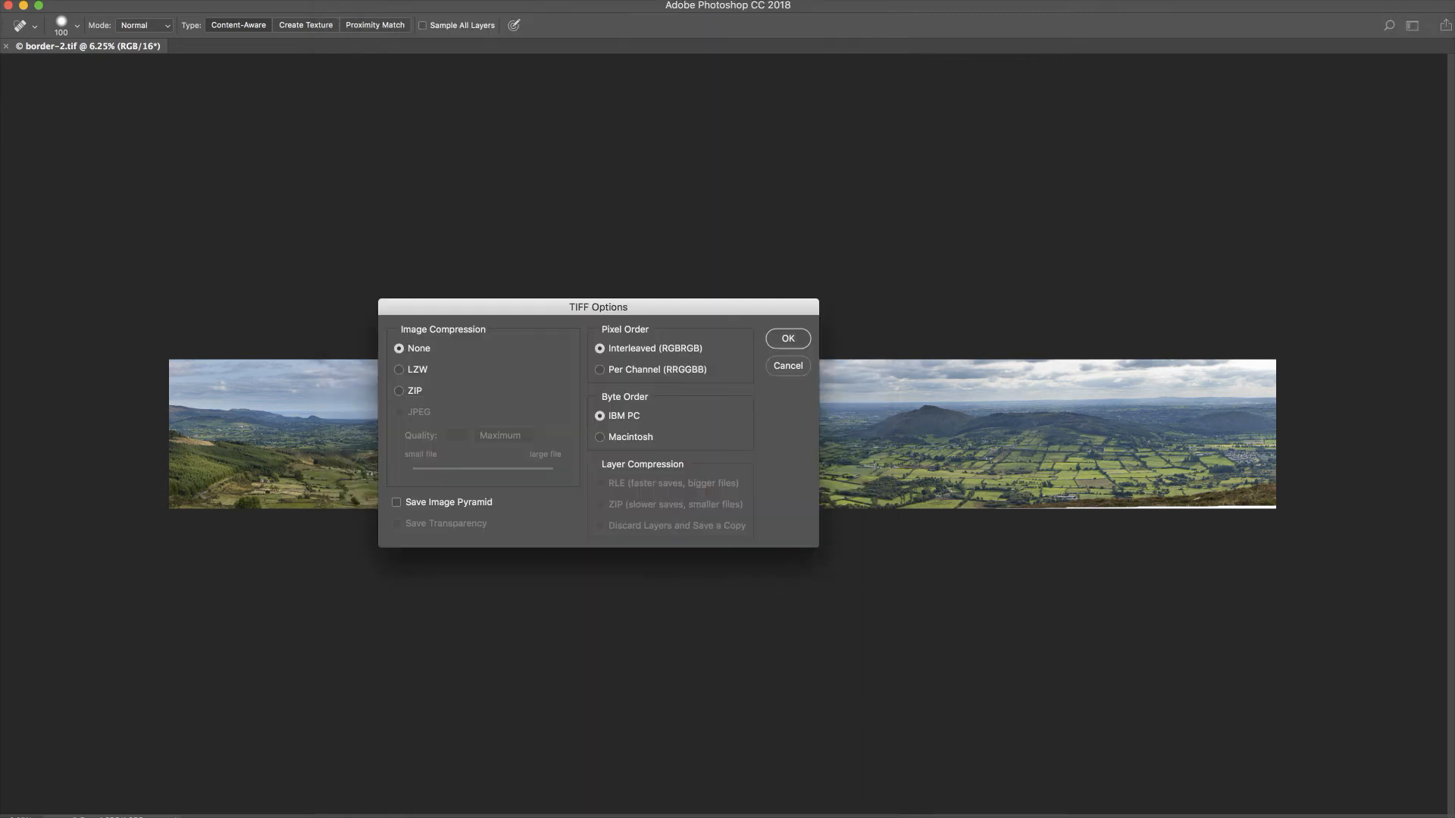
click(788, 339)
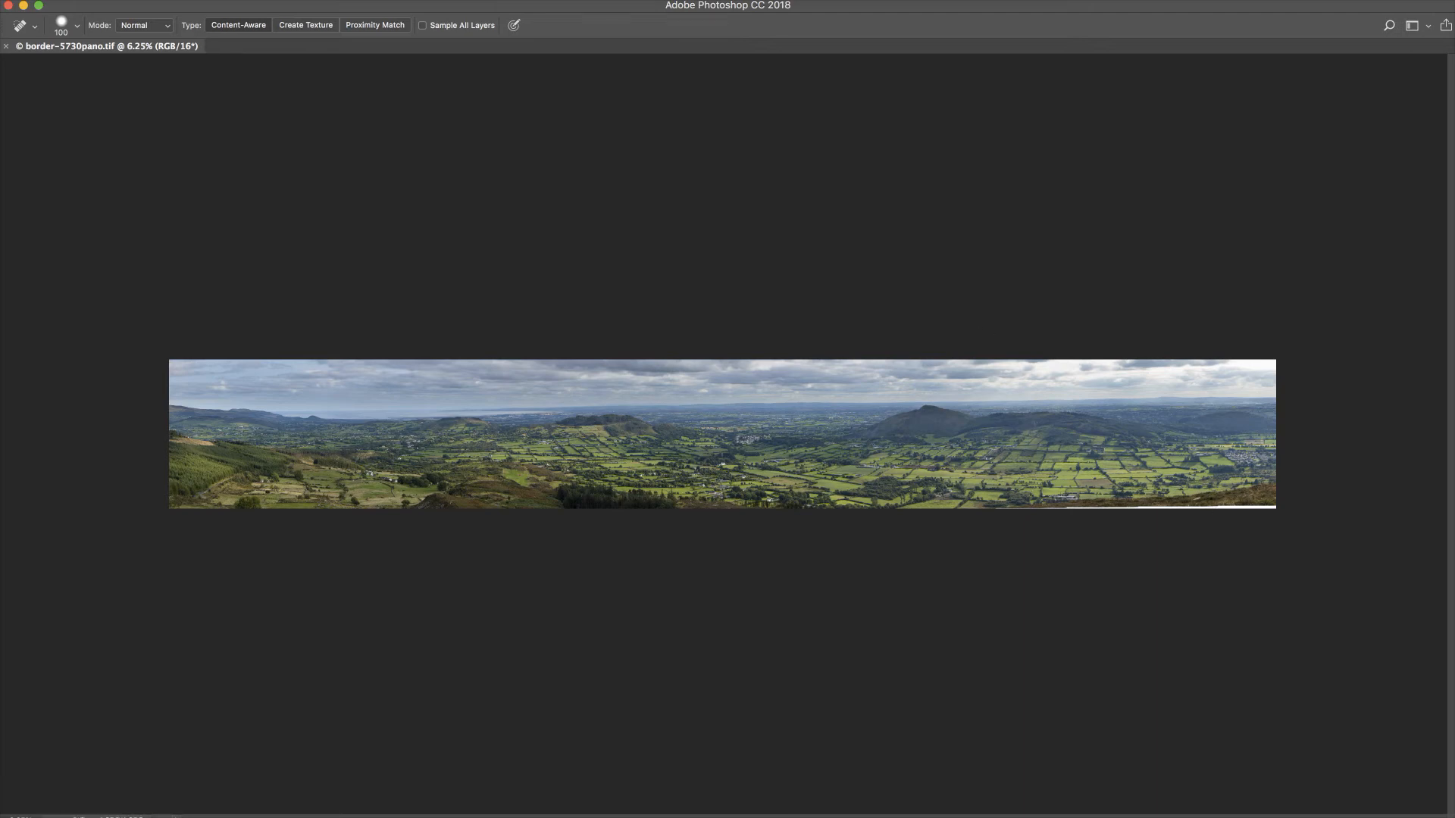
Step: Select the empty white strip along the lower edge of the panorama's right end with the Magic Wand
key(super+plus)
key(super+plus)
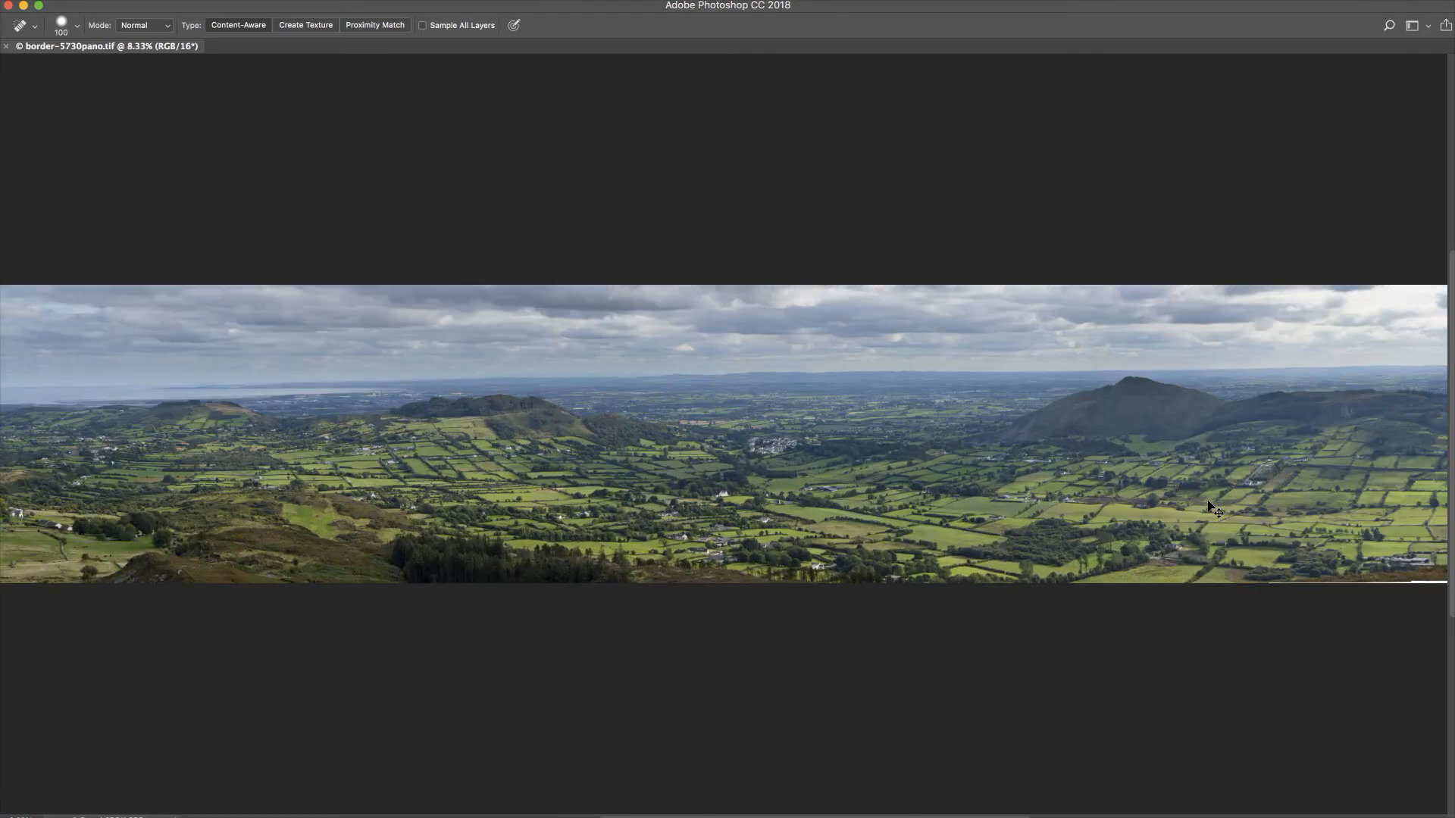
key(super+plus)
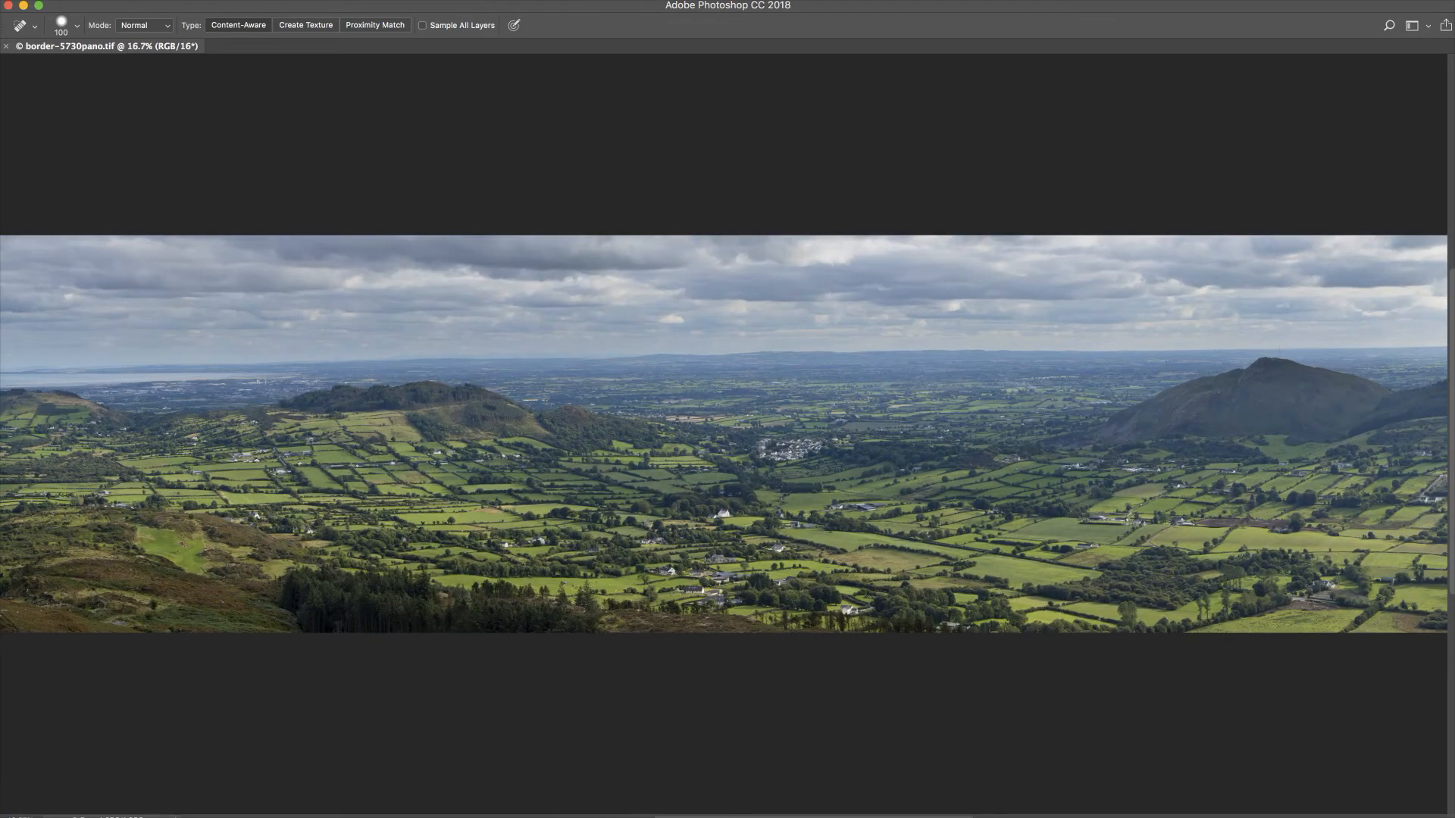
scroll(728, 434, right, 10)
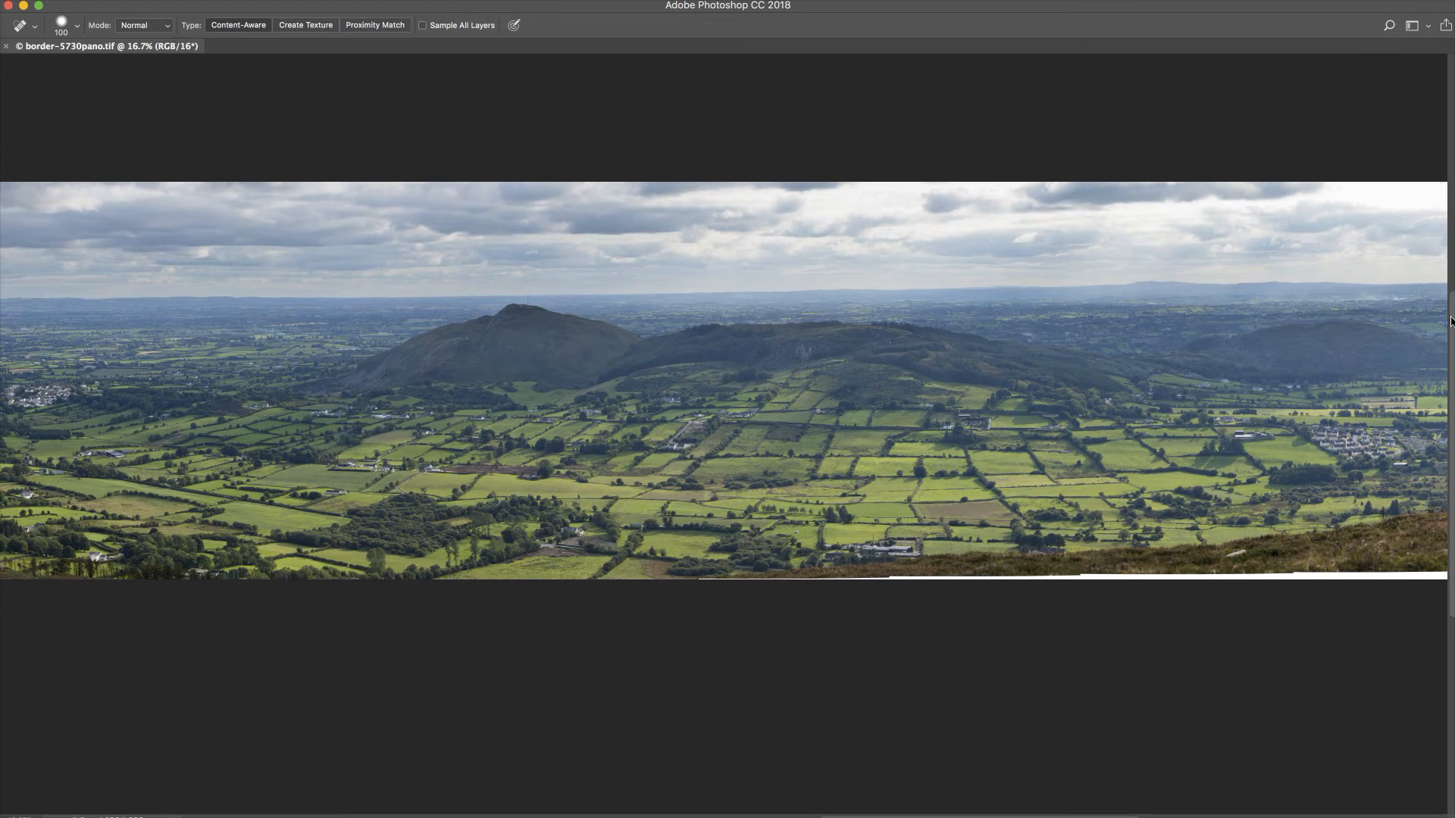
mouse_move(1452, 322)
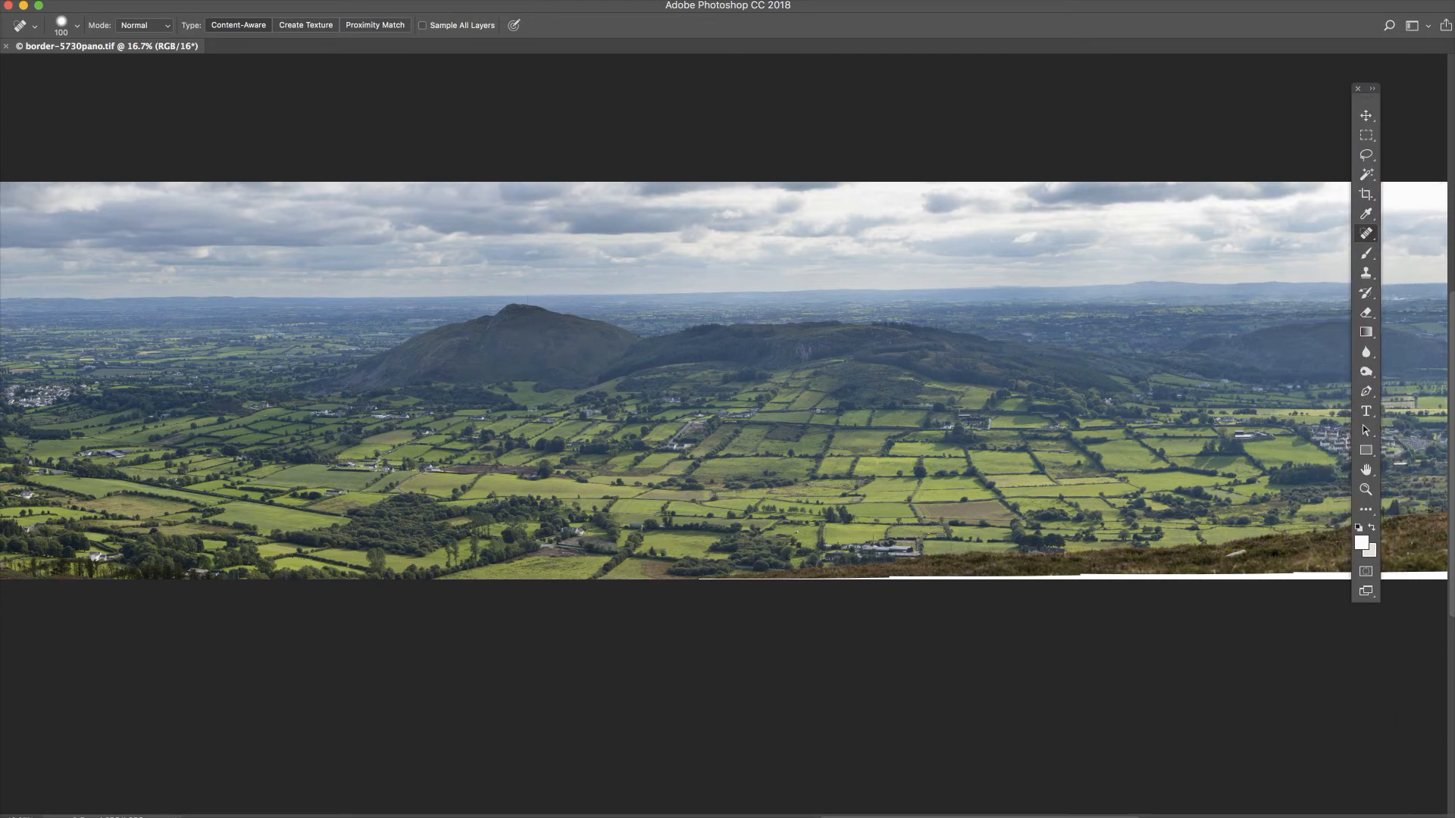
click(1366, 174)
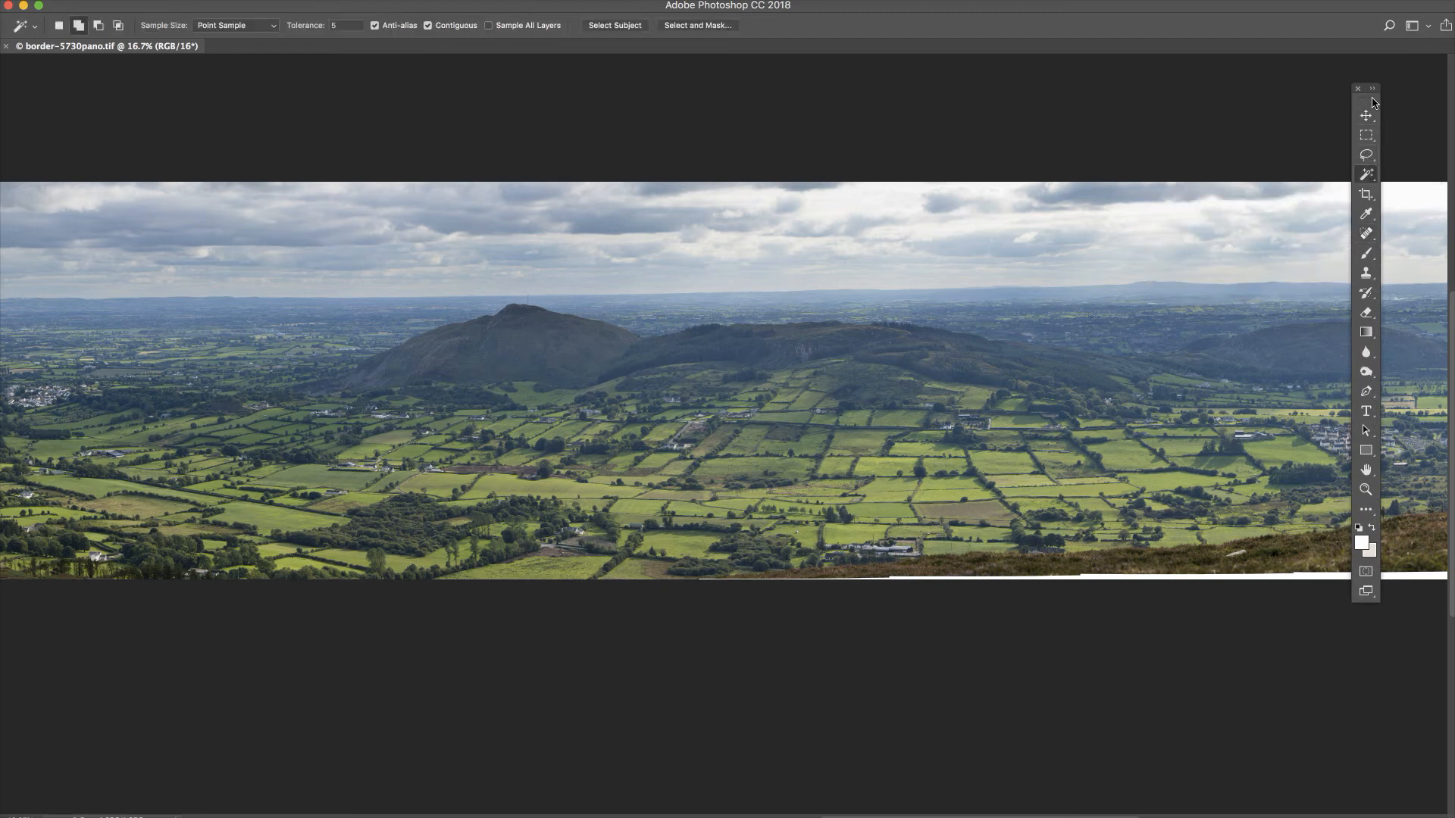
click(1302, 578)
Step: Fill the selected white strip with the expand & fill action, and clear the Actions palette from the image
drag(1453, 122, 182, 93)
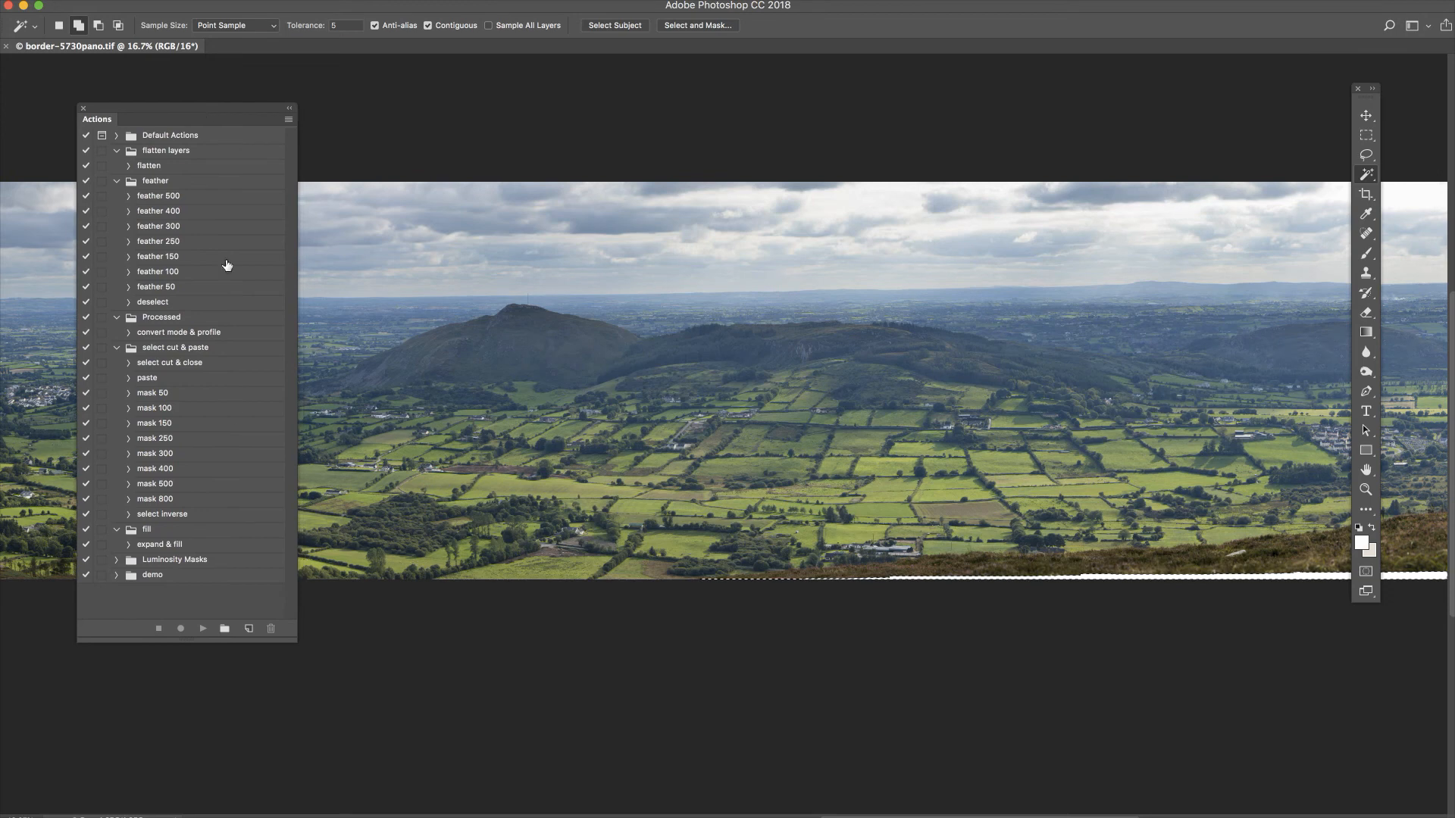
click(169, 545)
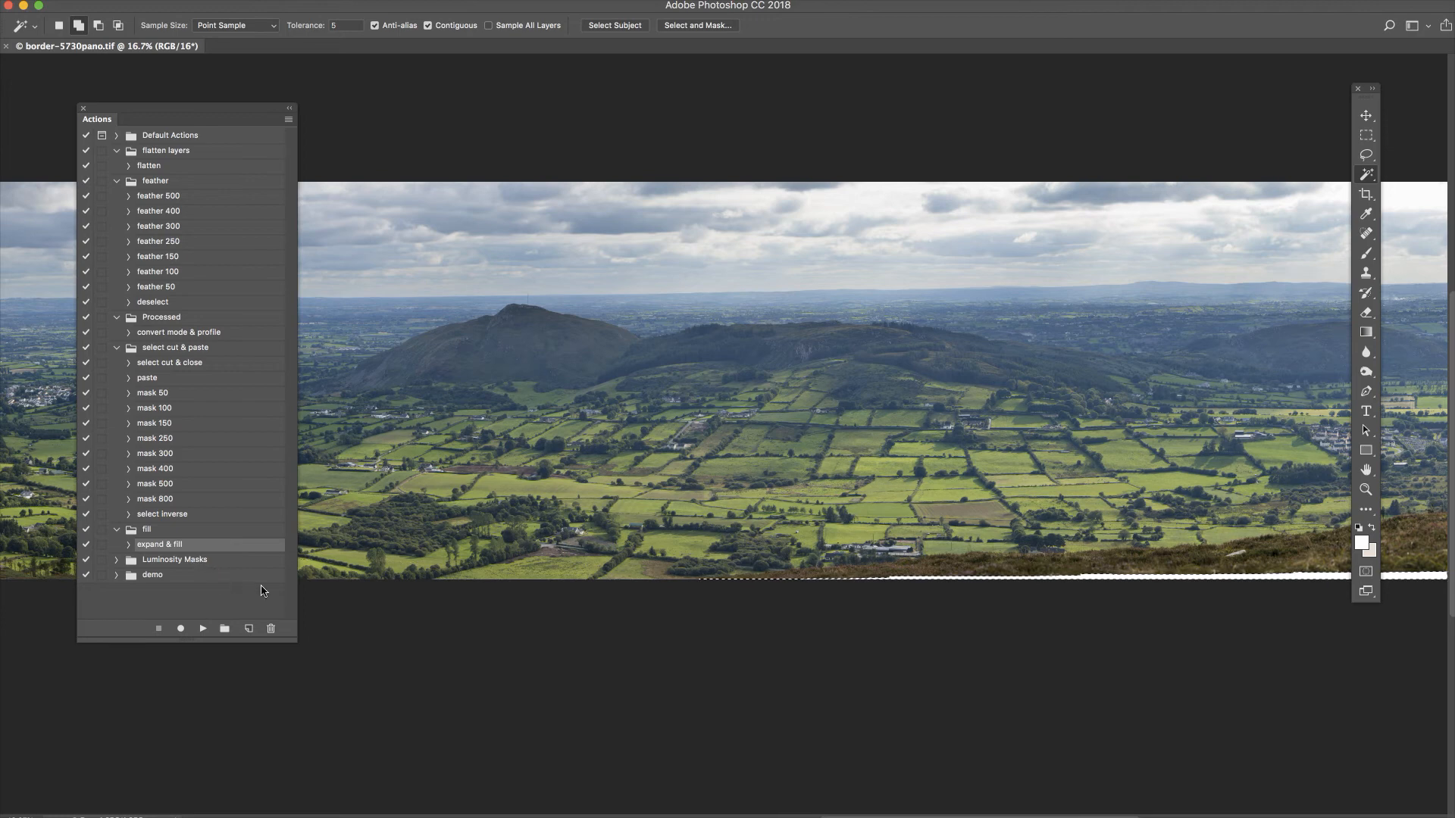
click(203, 630)
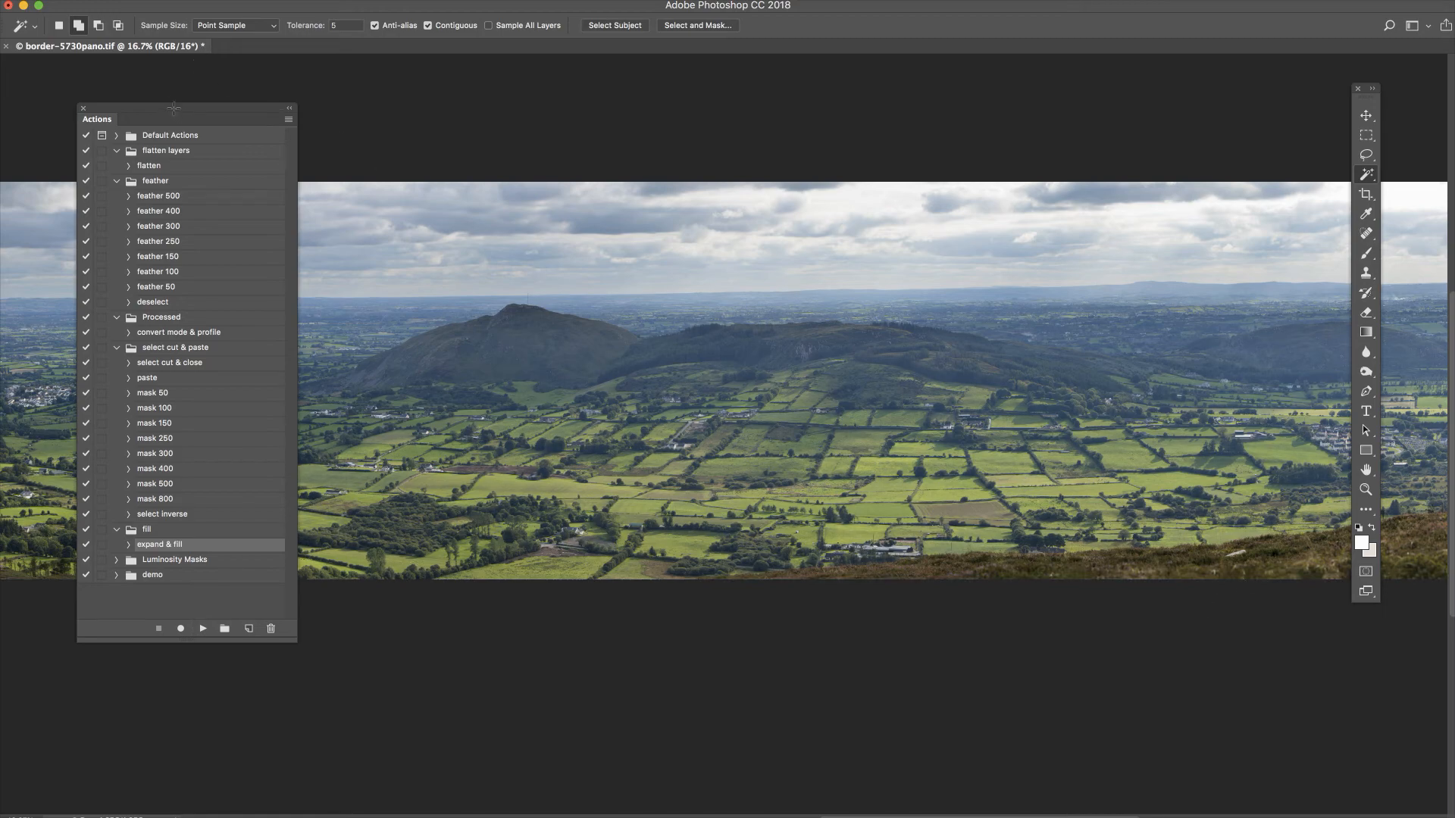
drag(182, 114, 1425, 174)
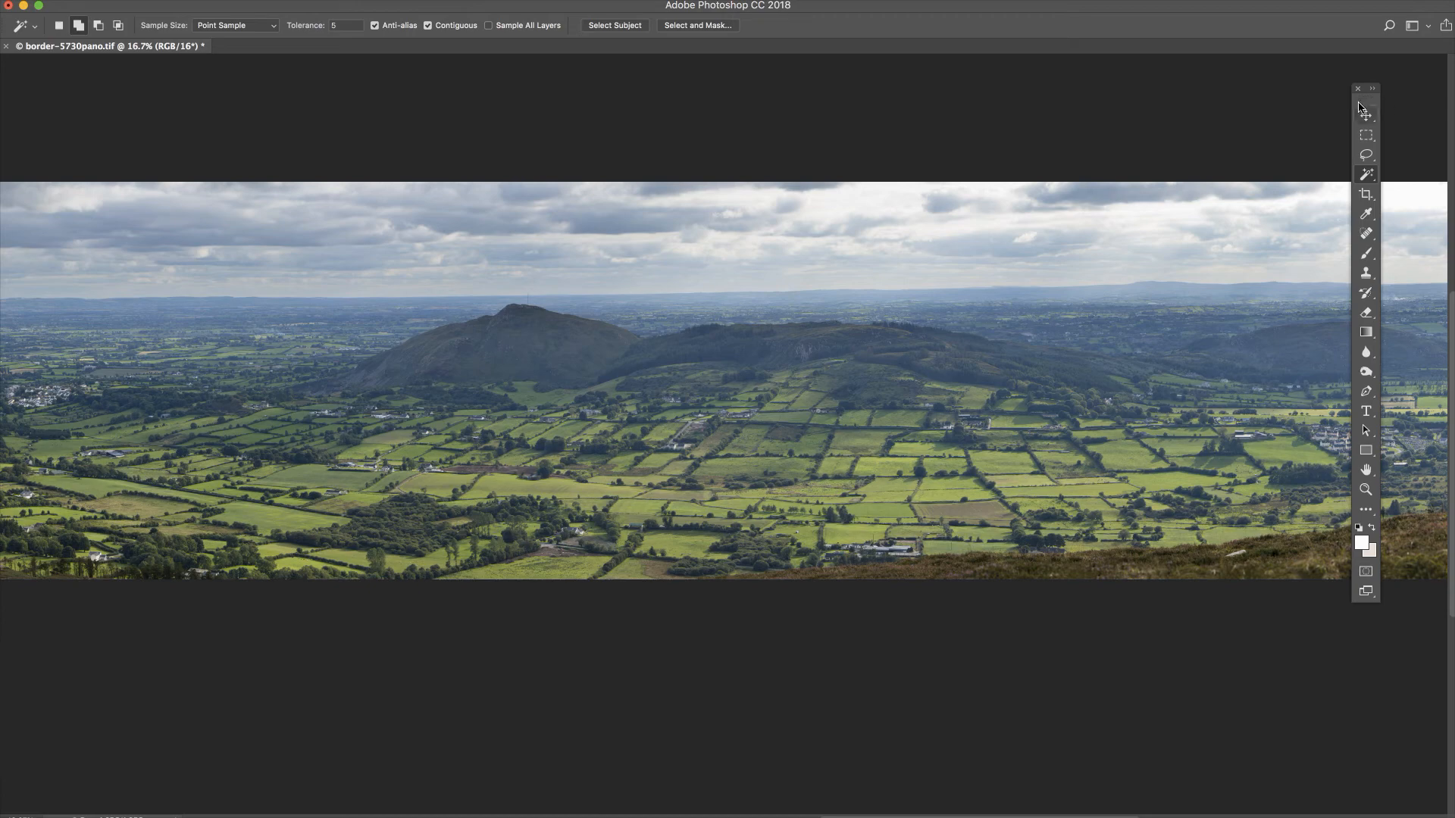
drag(1370, 108, 1403, 137)
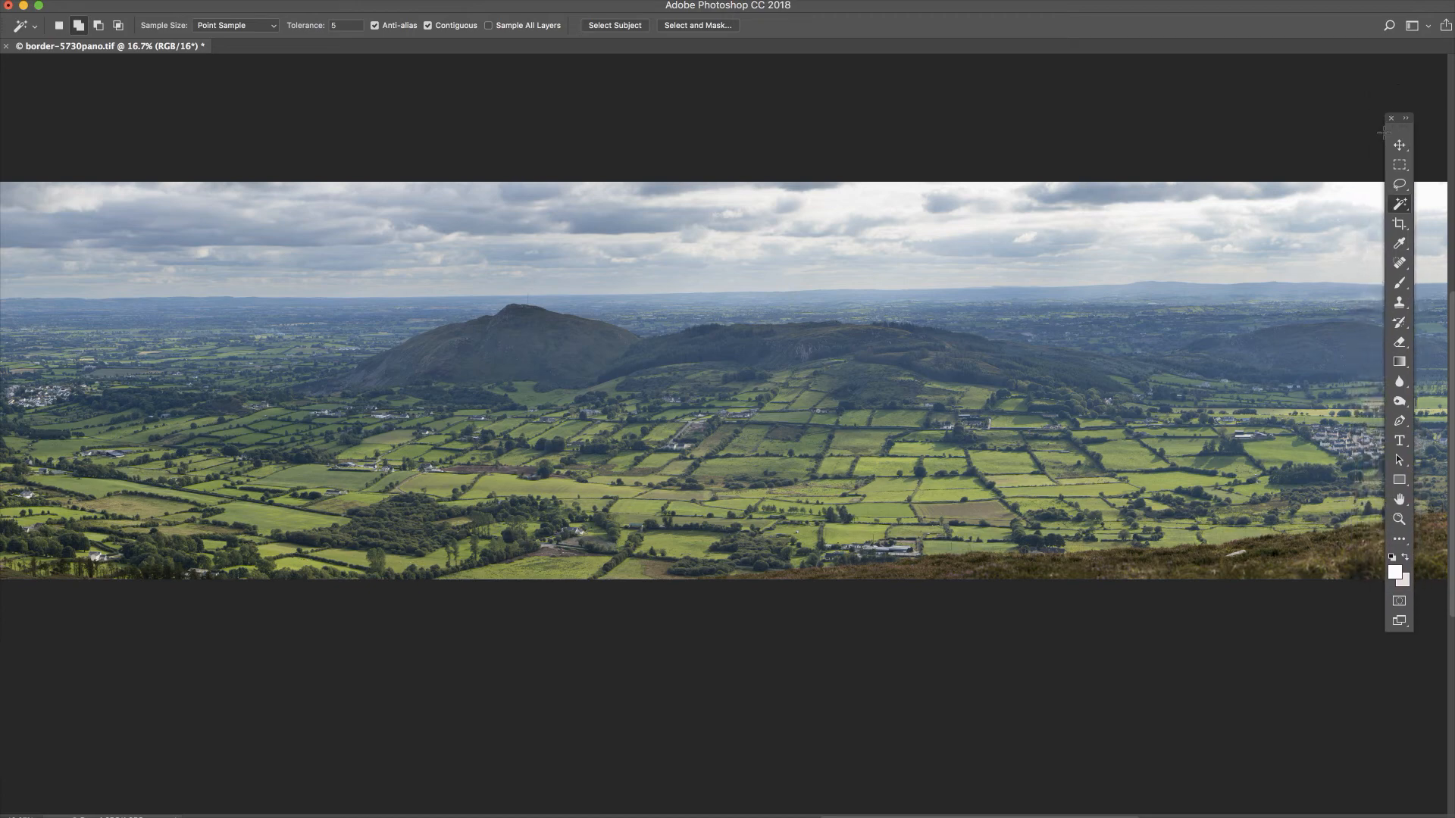
Step: Lasso the sky from the panorama's left end to just short of the prominent hill, and bring out the Actions palette
key(super+minus)
key(super+minus)
key(super+minus)
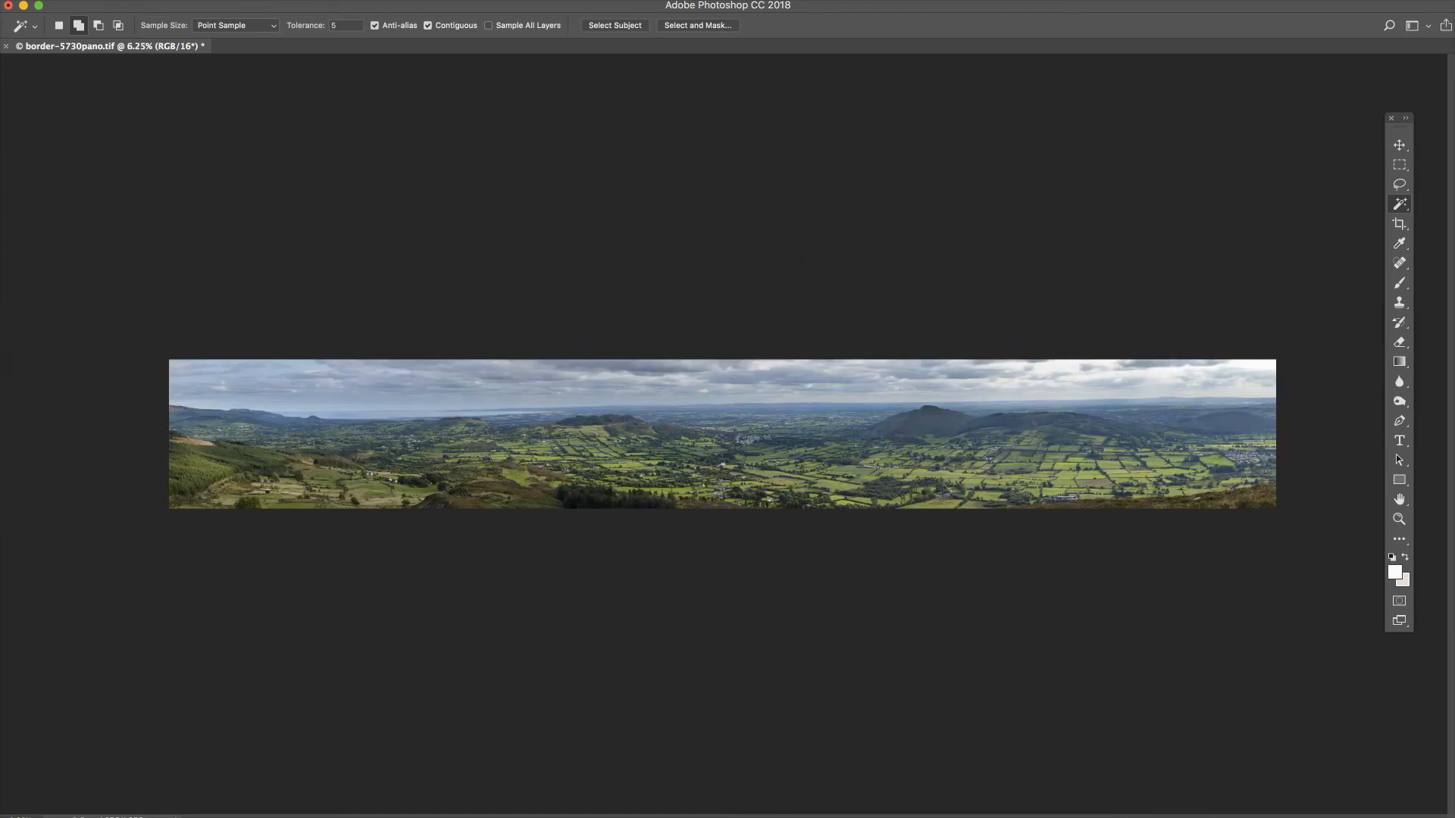
click(1403, 185)
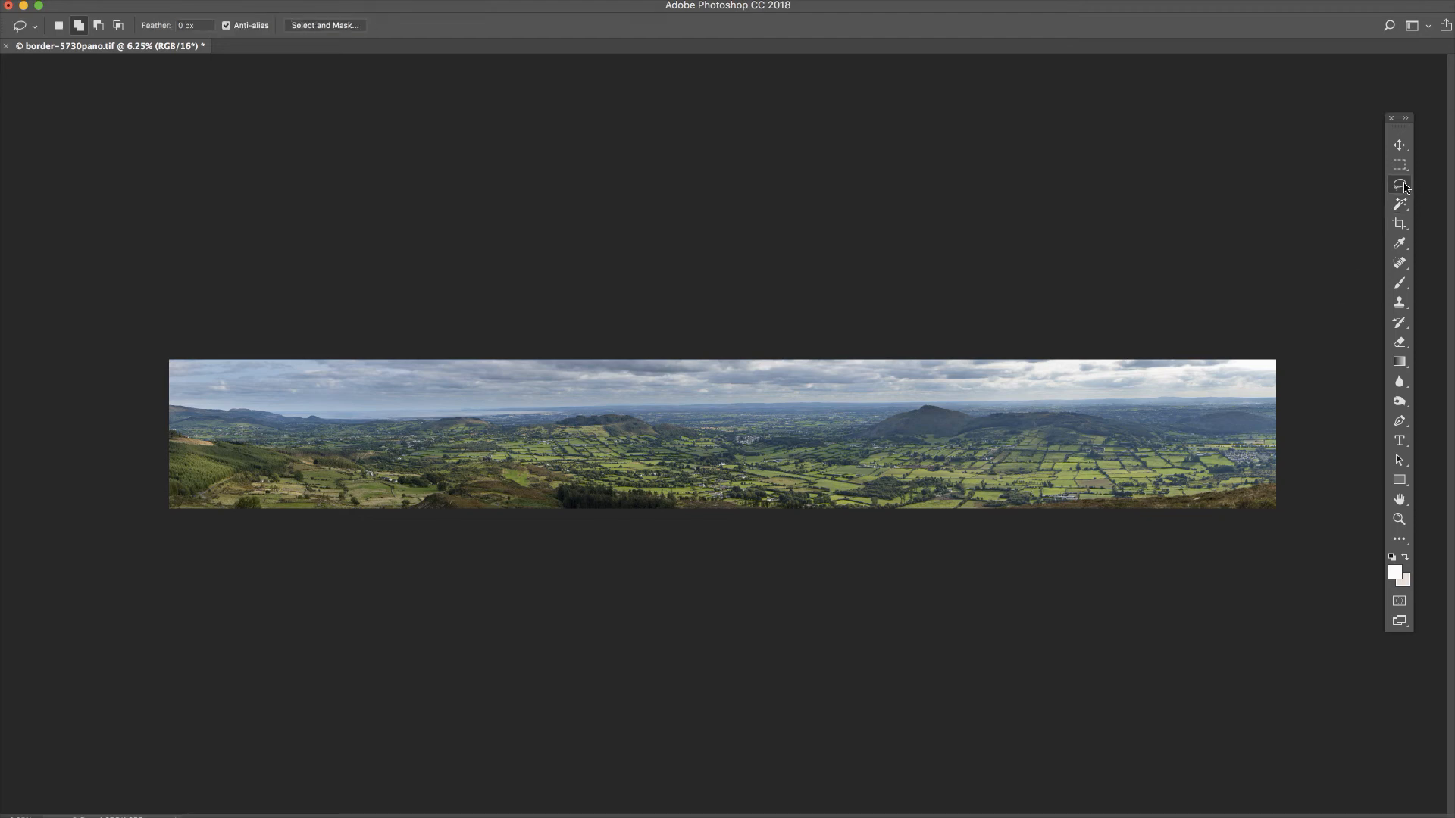
mouse_move(162, 404)
mouse_down()
mouse_move(371, 415)
mouse_move(826, 402)
mouse_move(912, 385)
mouse_move(722, 349)
mouse_move(200, 318)
mouse_move(33, 344)
mouse_move(33, 407)
mouse_move(8, 395)
mouse_up()
drag(1454, 161, 1247, 126)
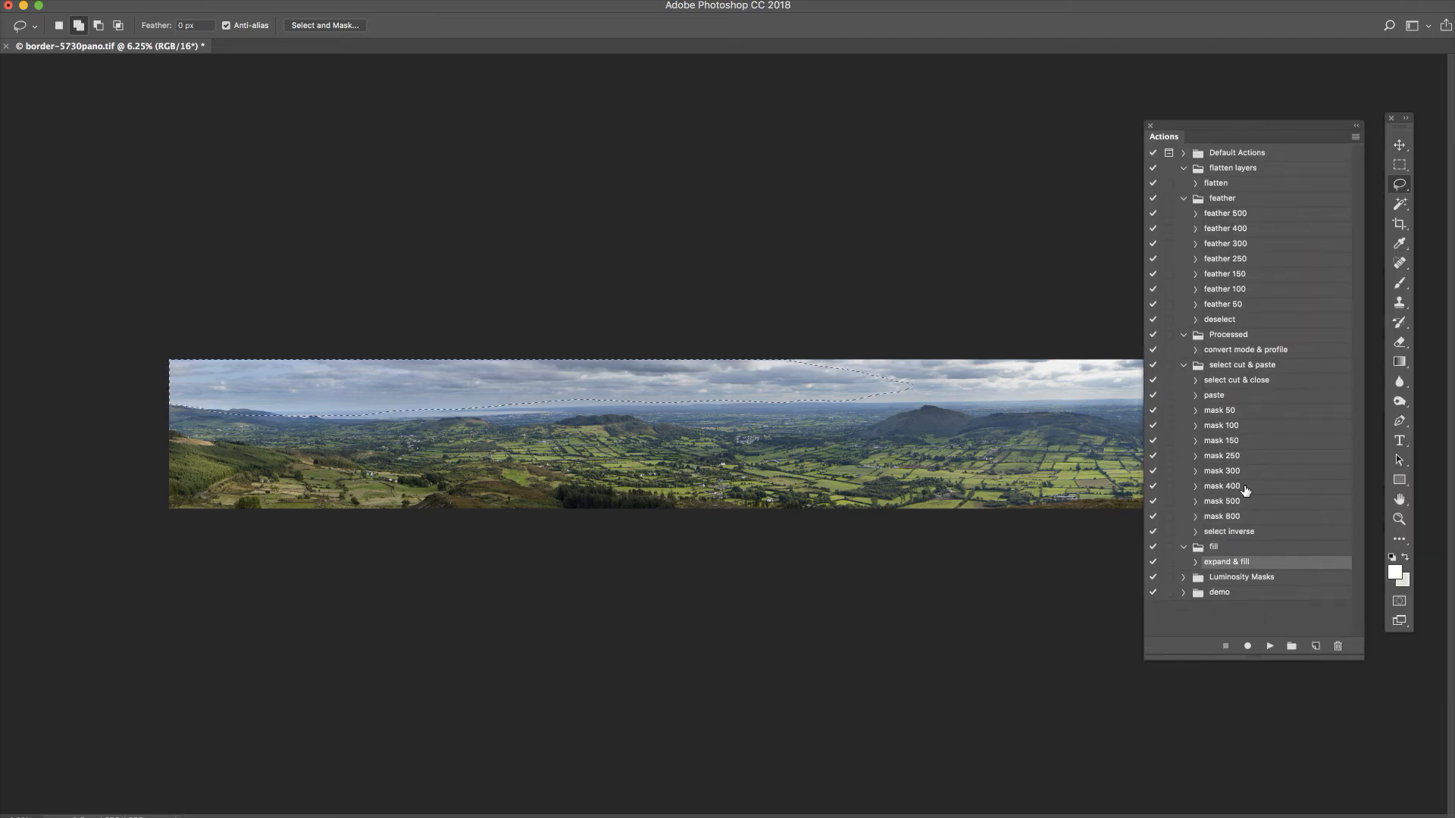
Step: Try the mask 500 action on the lassoed sky and revert to the Lasso history state
click(1227, 503)
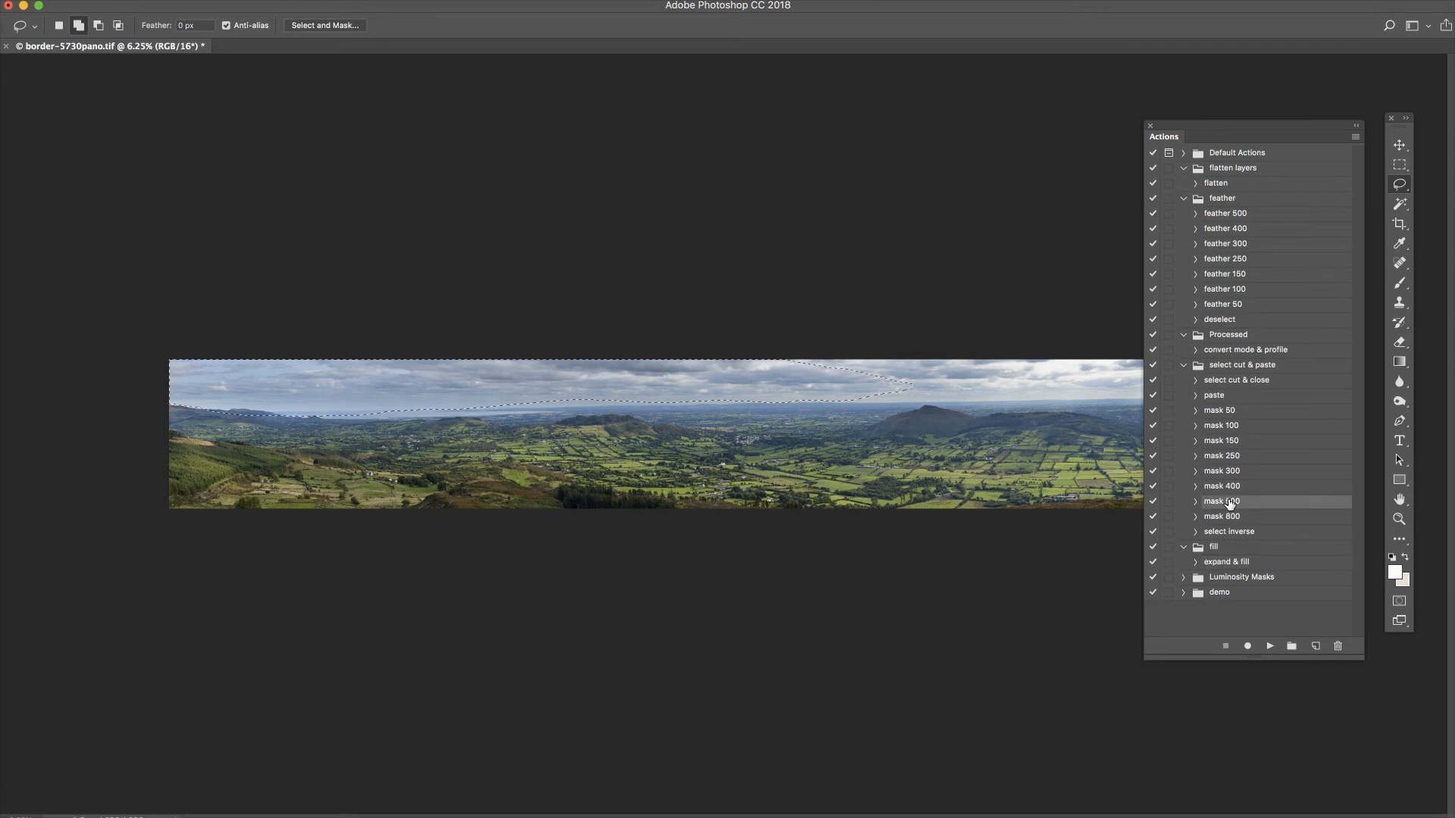
click(1269, 646)
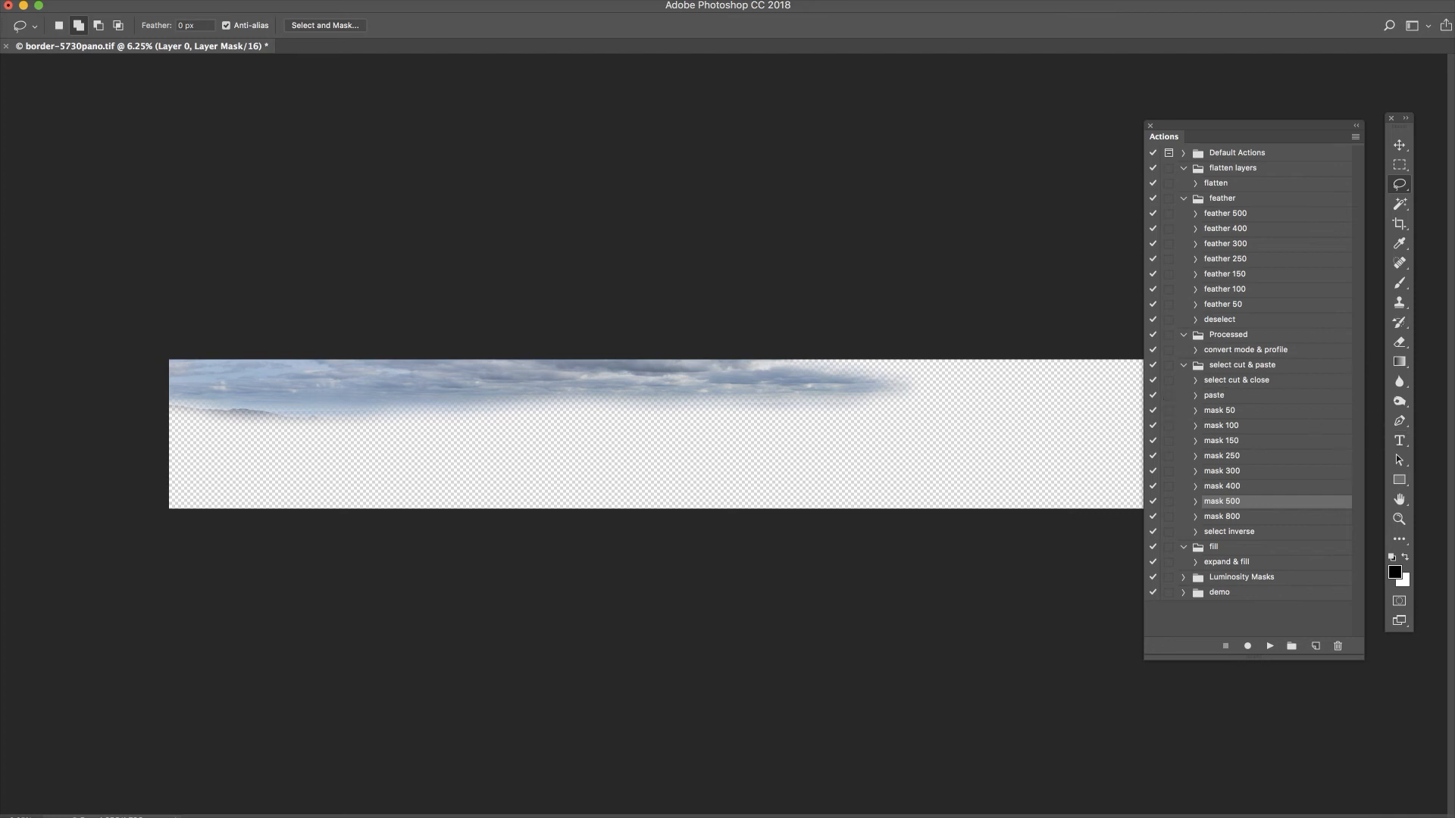
drag(1454, 449, 123, 119)
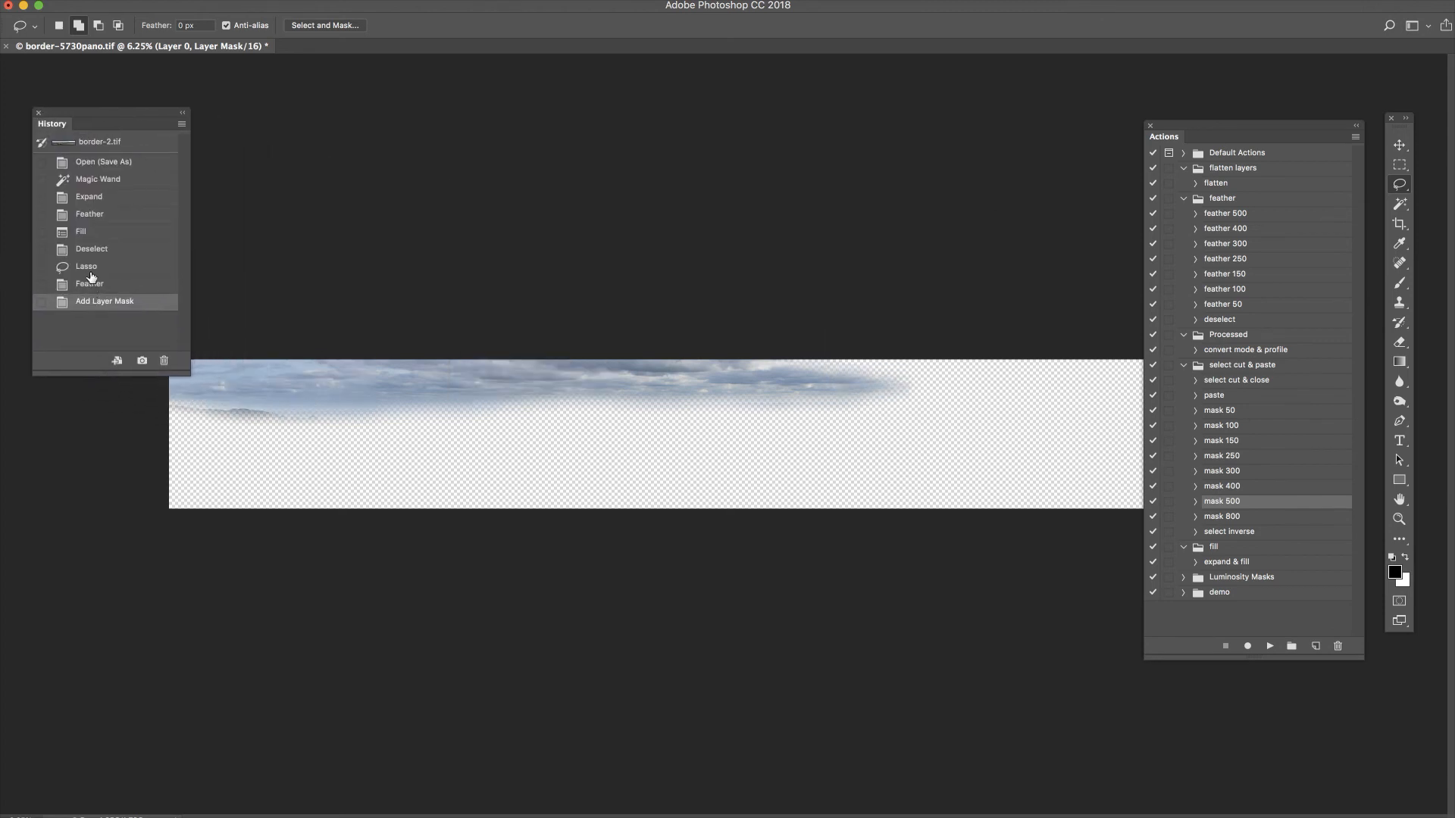
click(88, 269)
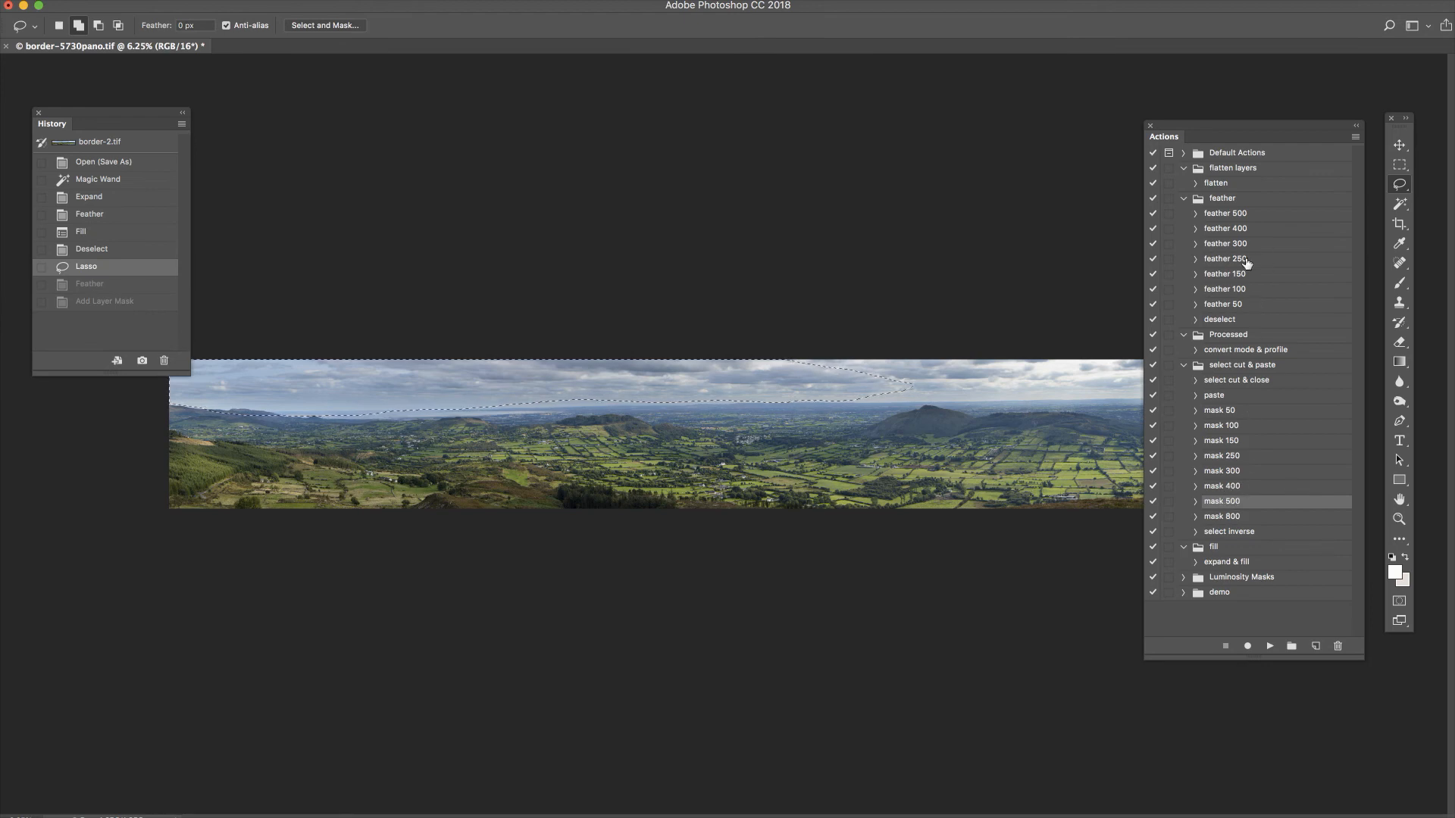
Step: Feather the lassoed sky selection by running the feather 500 action twice
click(1227, 214)
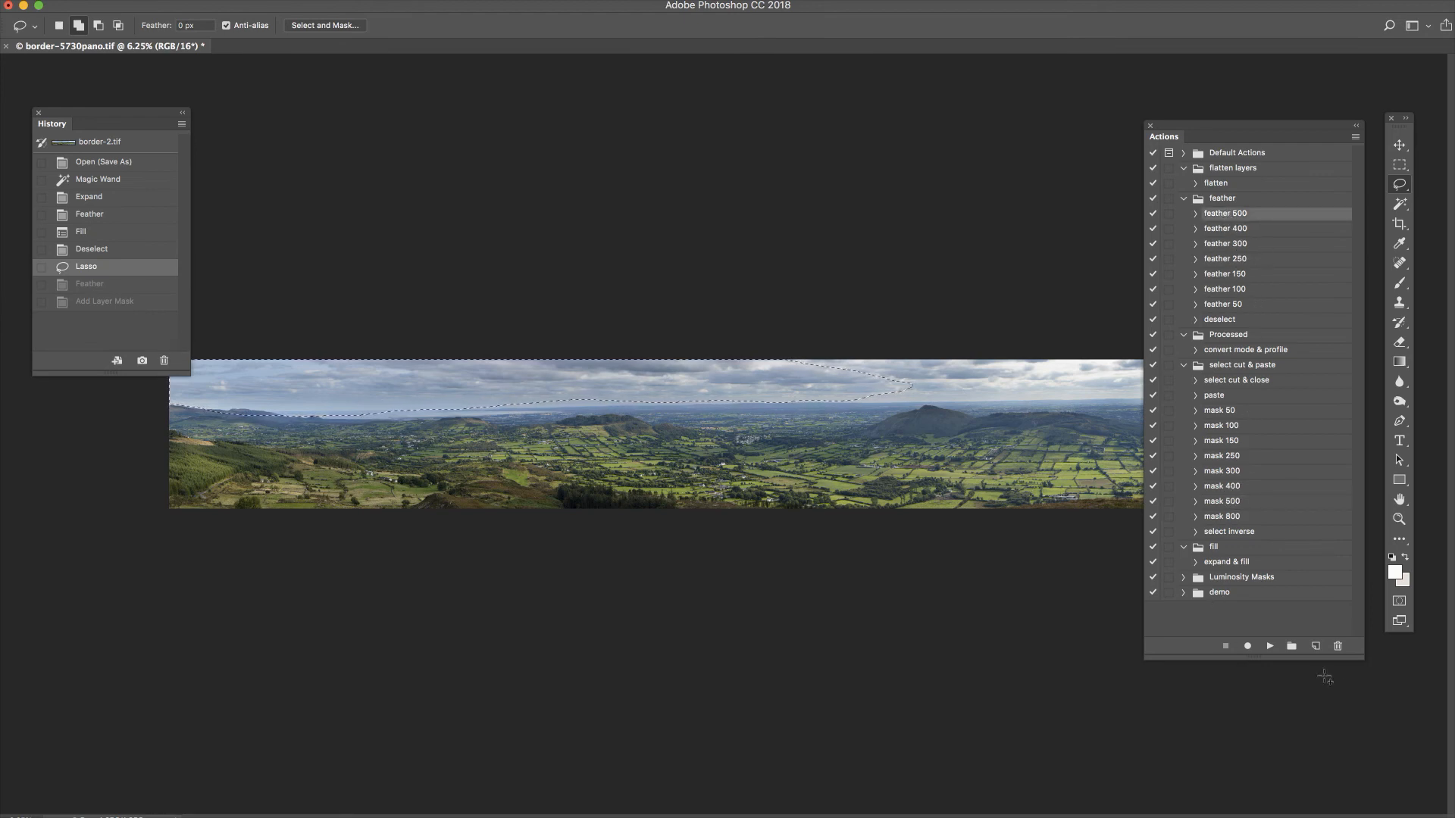
click(1271, 646)
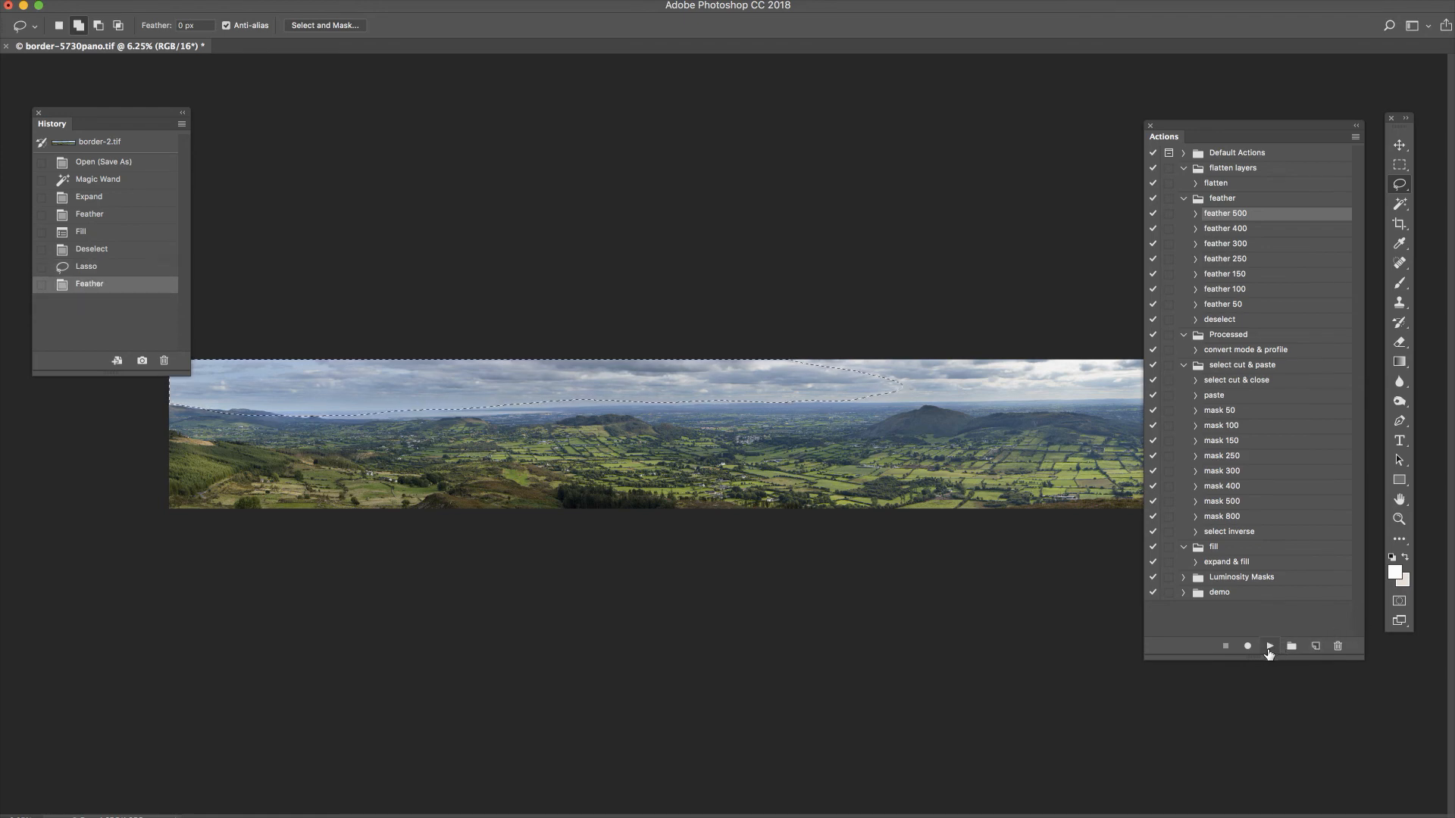
click(1271, 646)
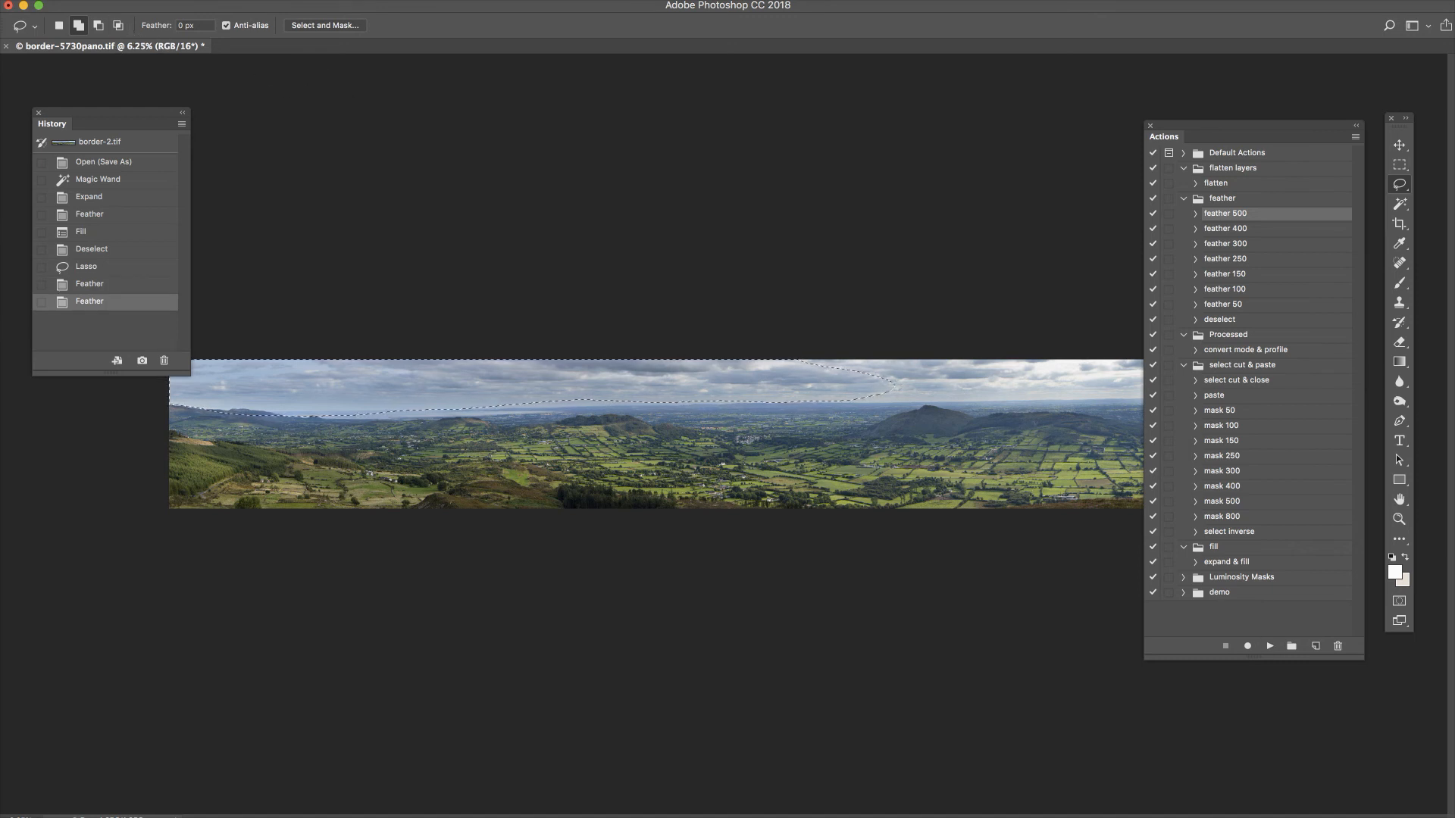
Step: Apply Curves to the feathered sky selection with the black point input at 20 and the white point input at 247
mouse_move(0, 0)
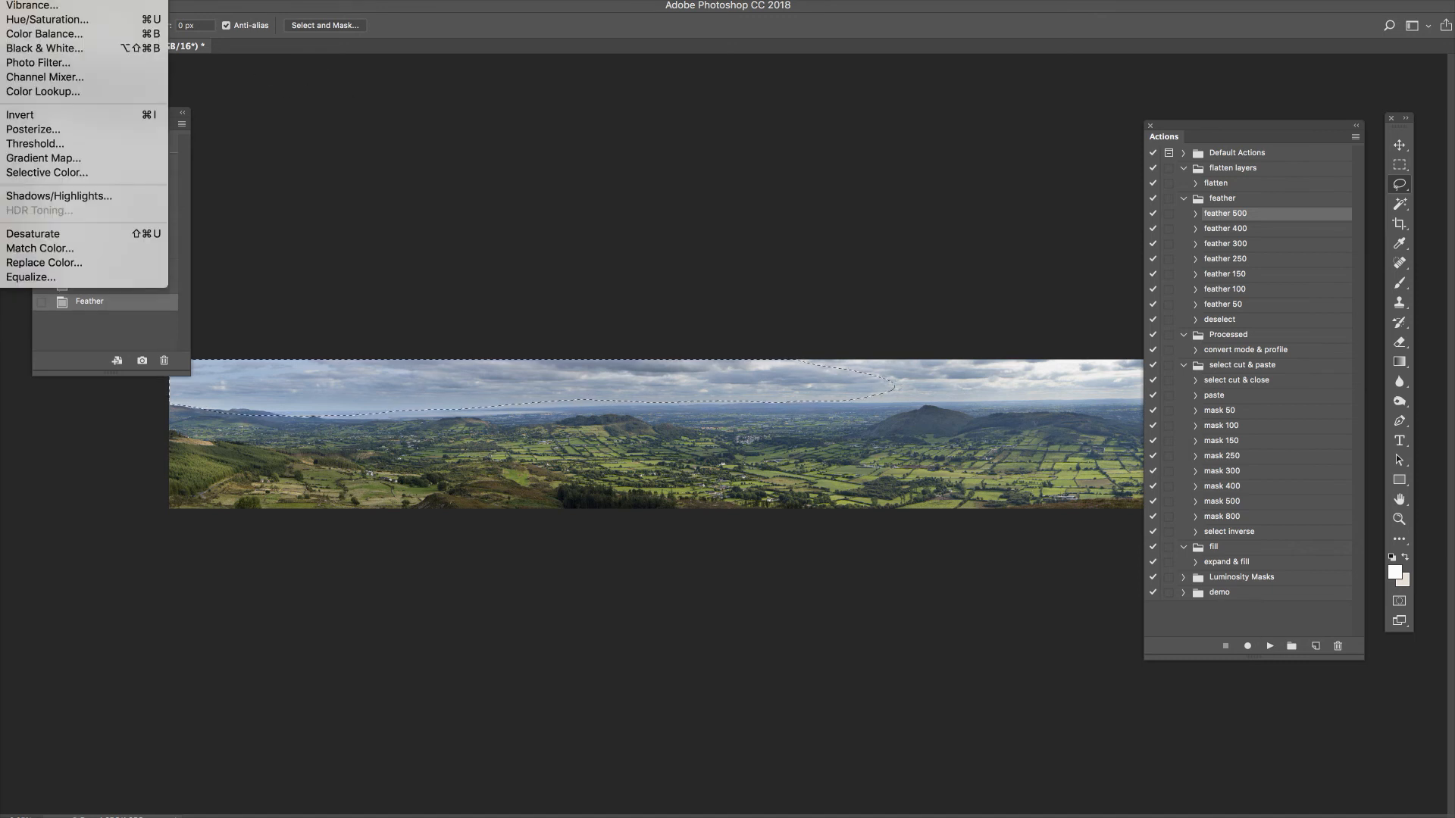
key(Escape)
key(i)
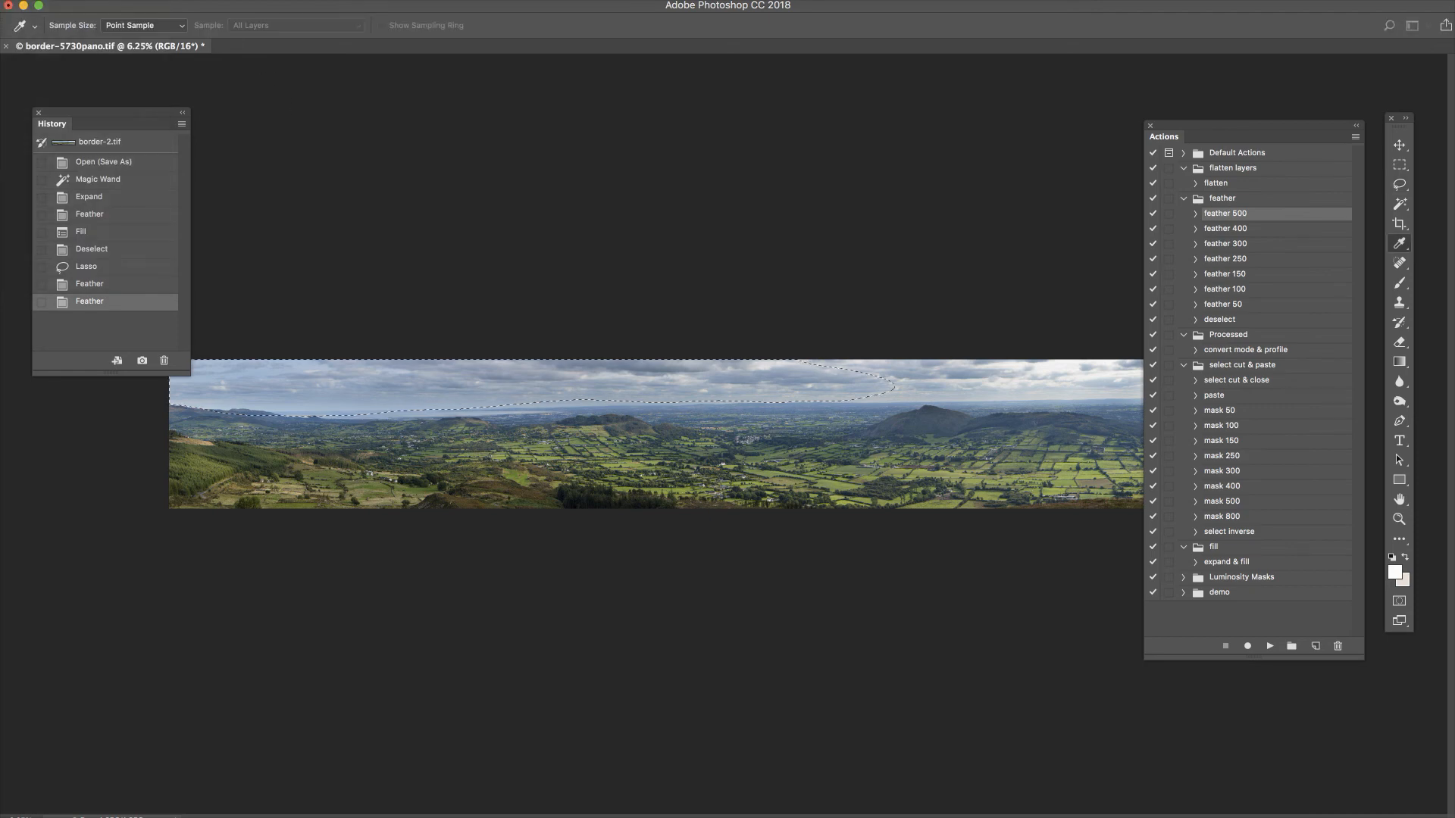
key(super+m)
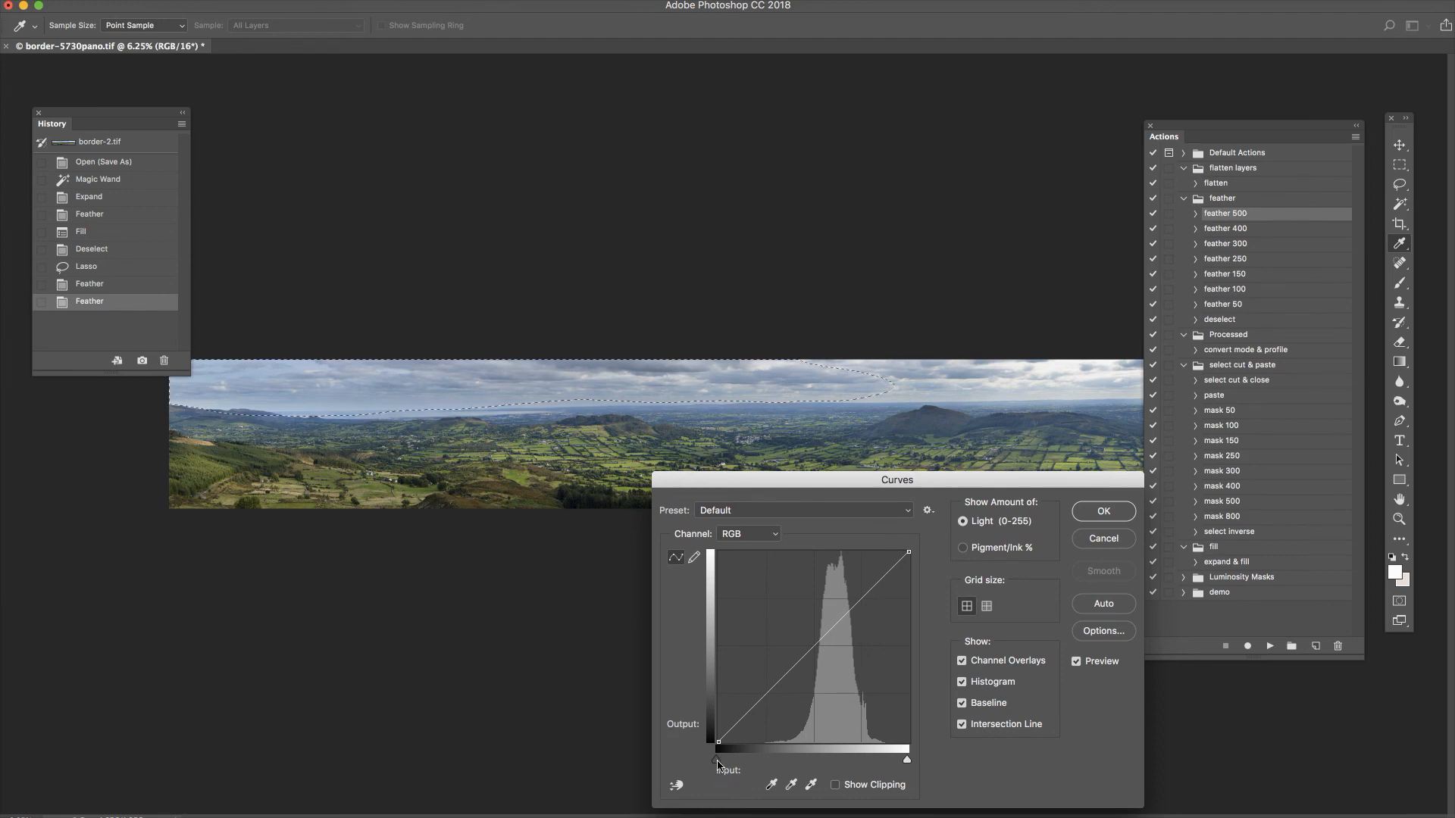
drag(718, 766, 730, 765)
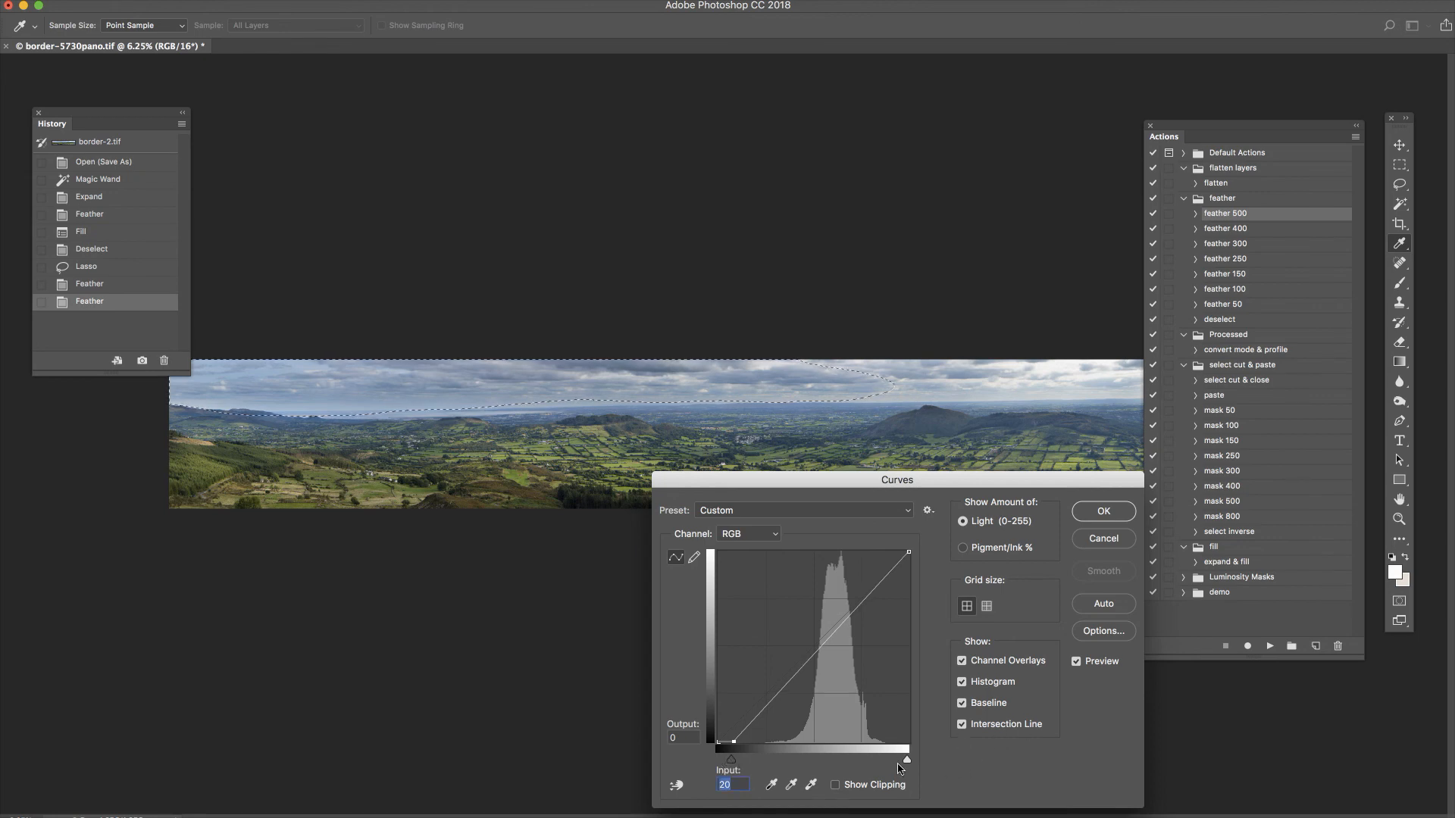
drag(907, 762, 902, 763)
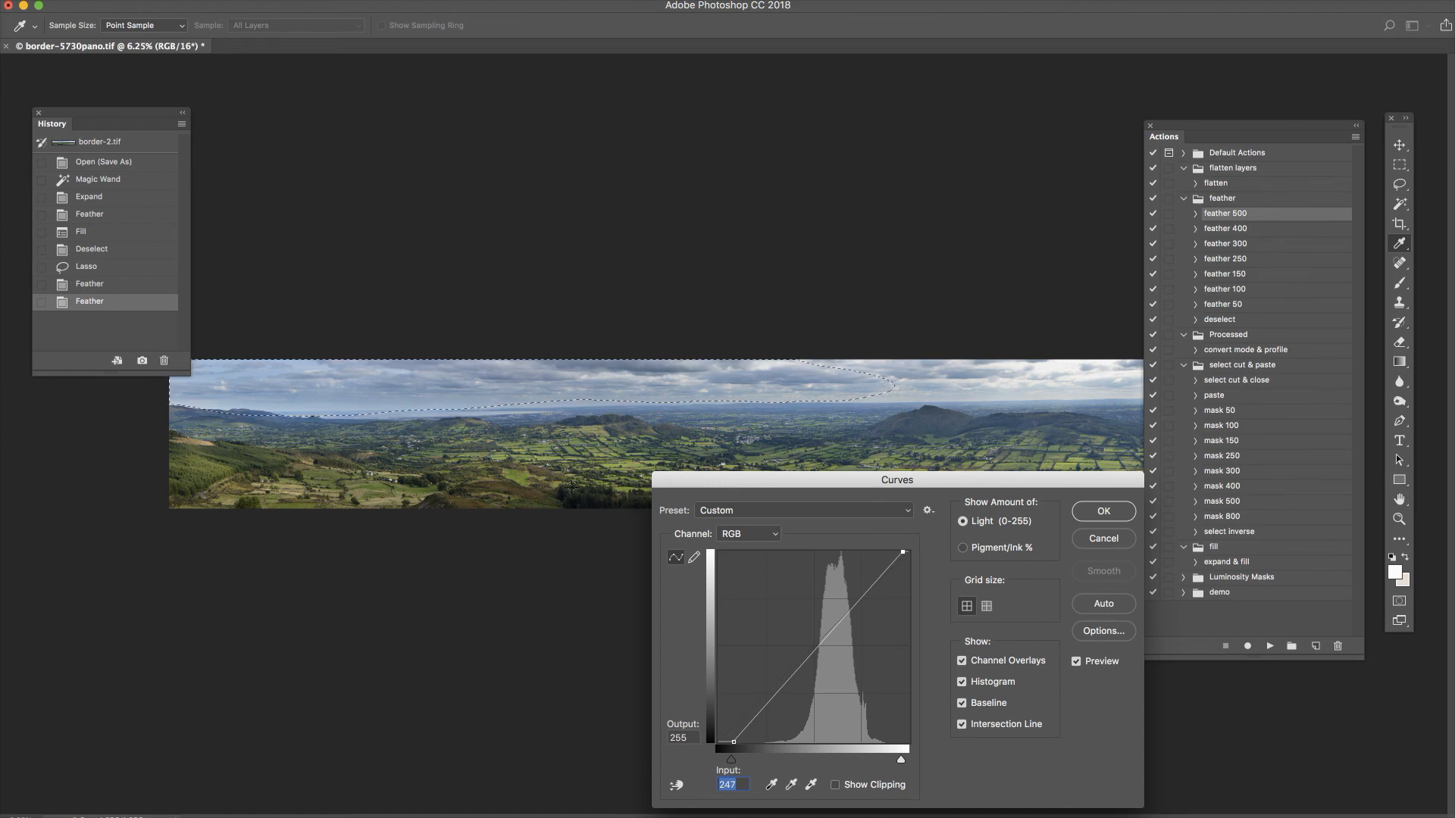
click(1112, 512)
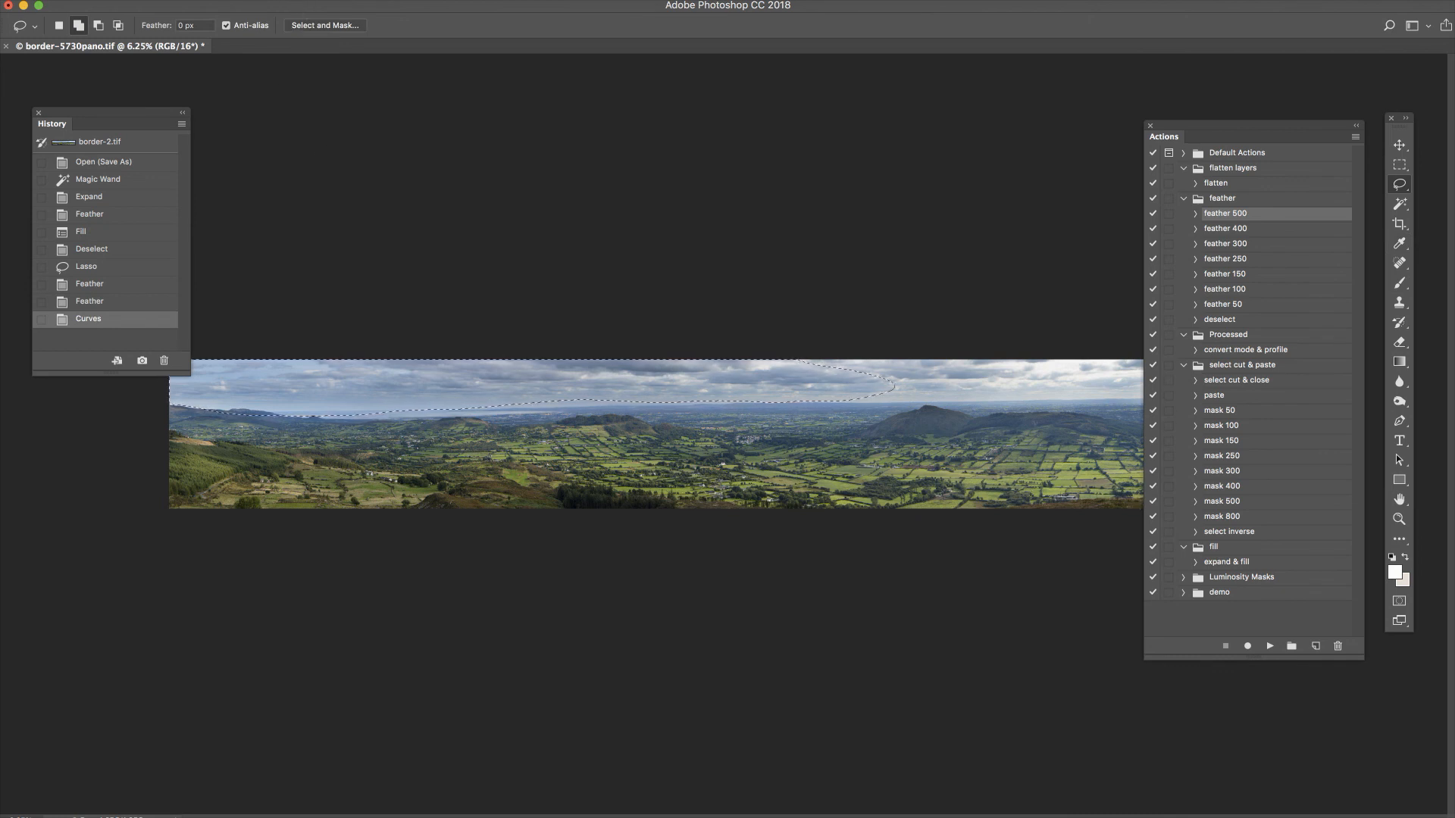
Step: Deselect the sky and clear the History and Actions palettes from the panorama
click(0, 0)
click(0, 0)
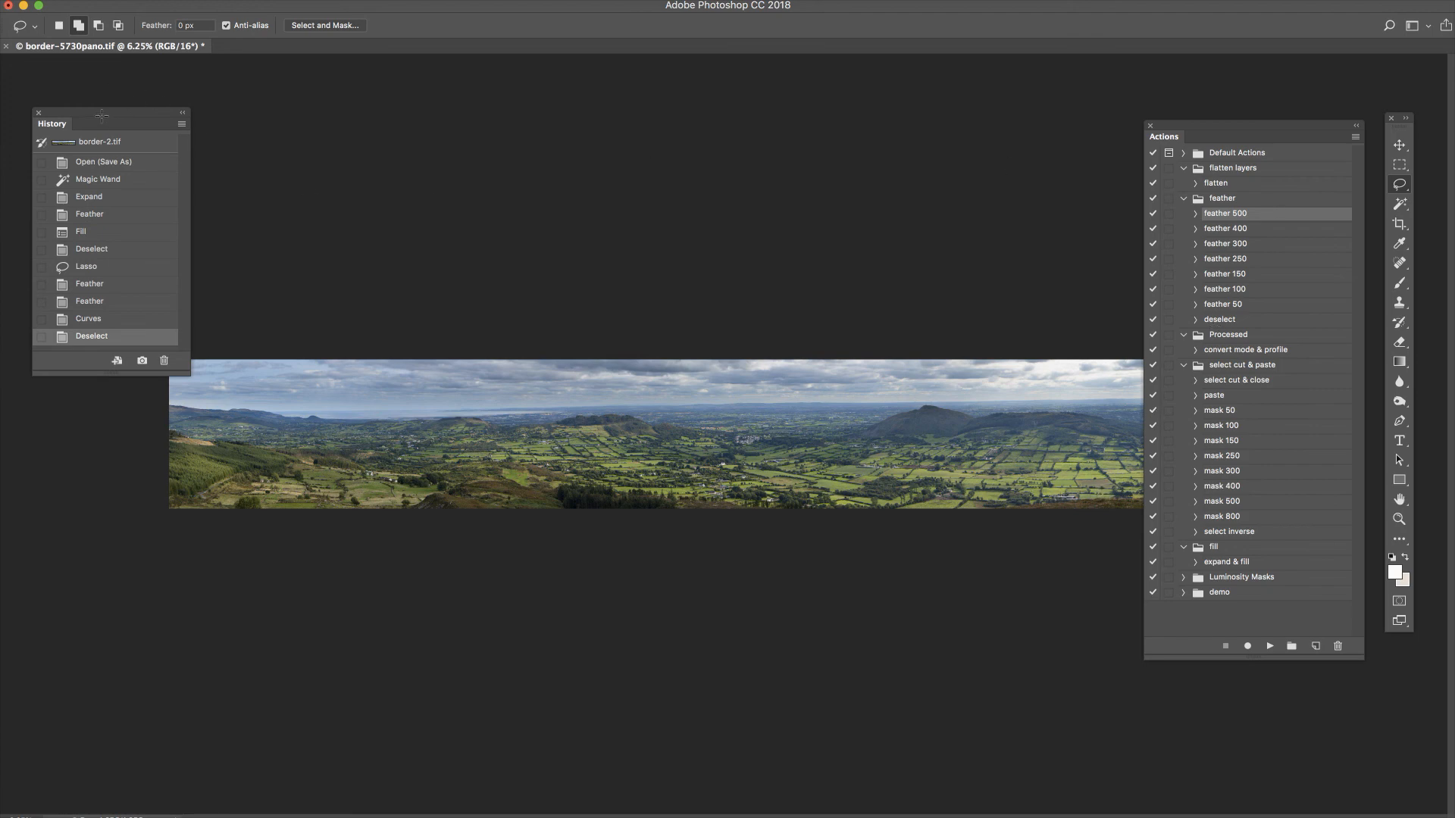
drag(100, 114, 1453, 205)
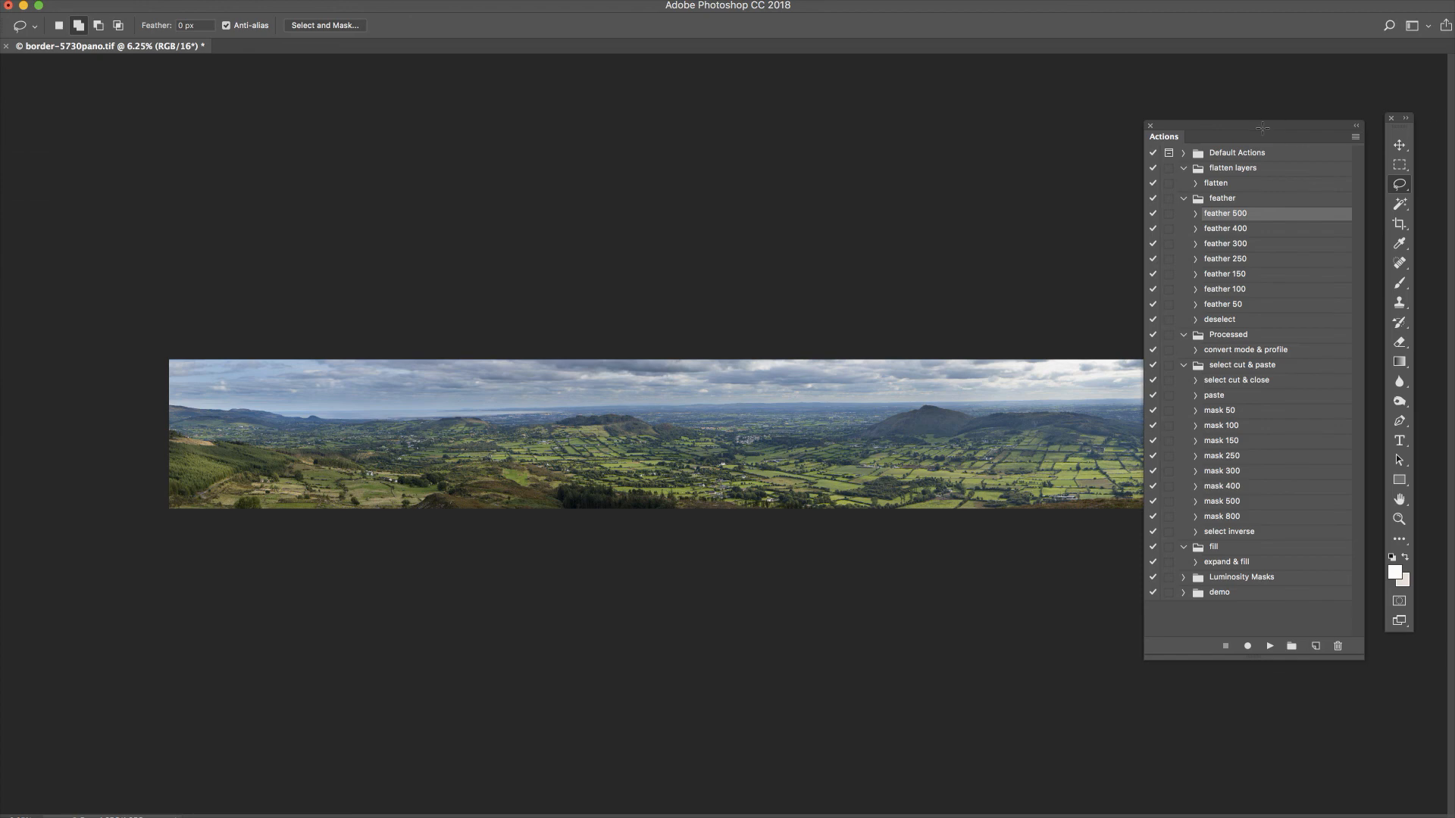
drag(1257, 133, 1454, 151)
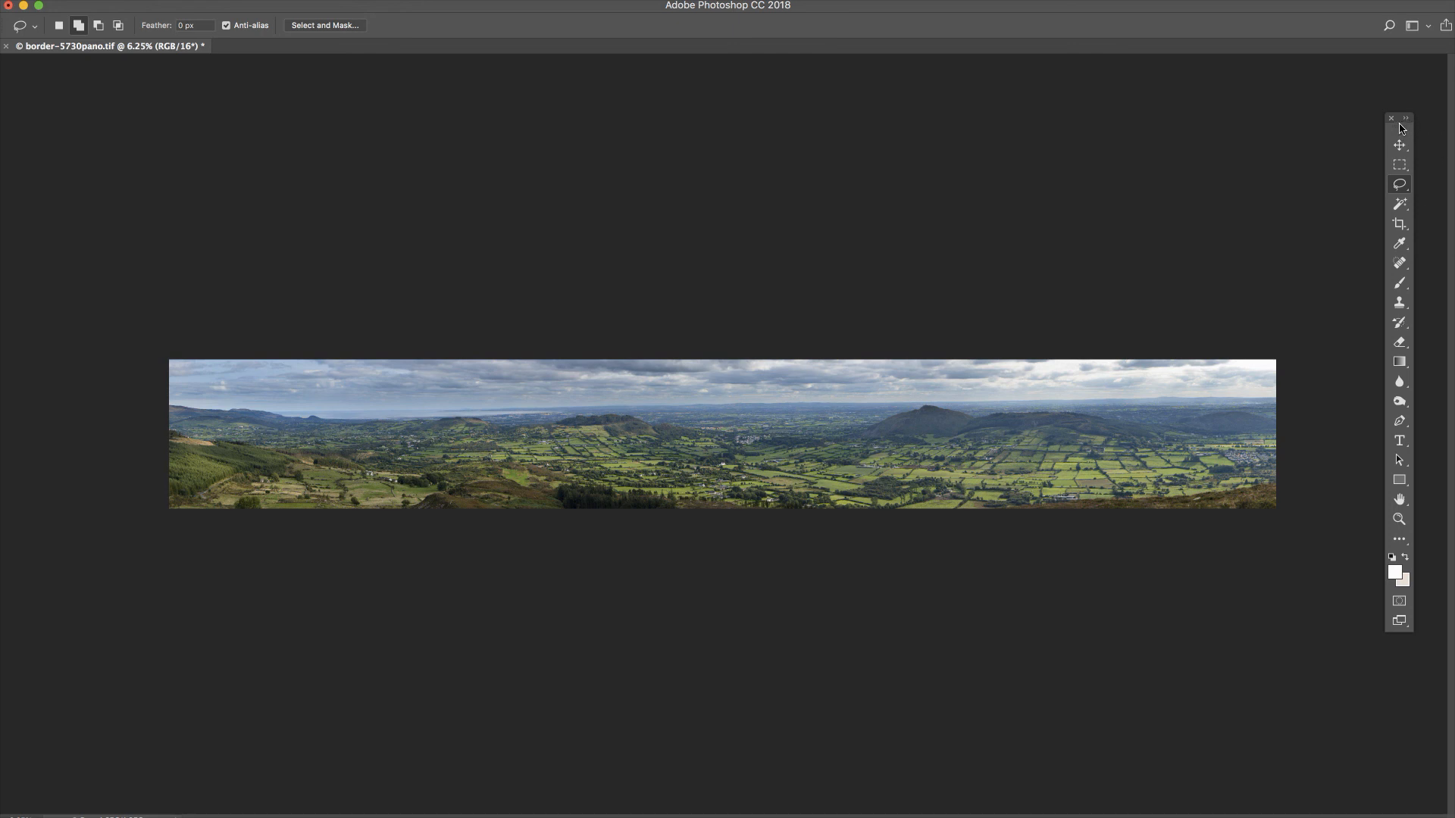
Step: Clear the Tools palette out of the way and examine the sky and fields in the middle of the panorama at up to 33.3% magnification
drag(1402, 129, 1454, 133)
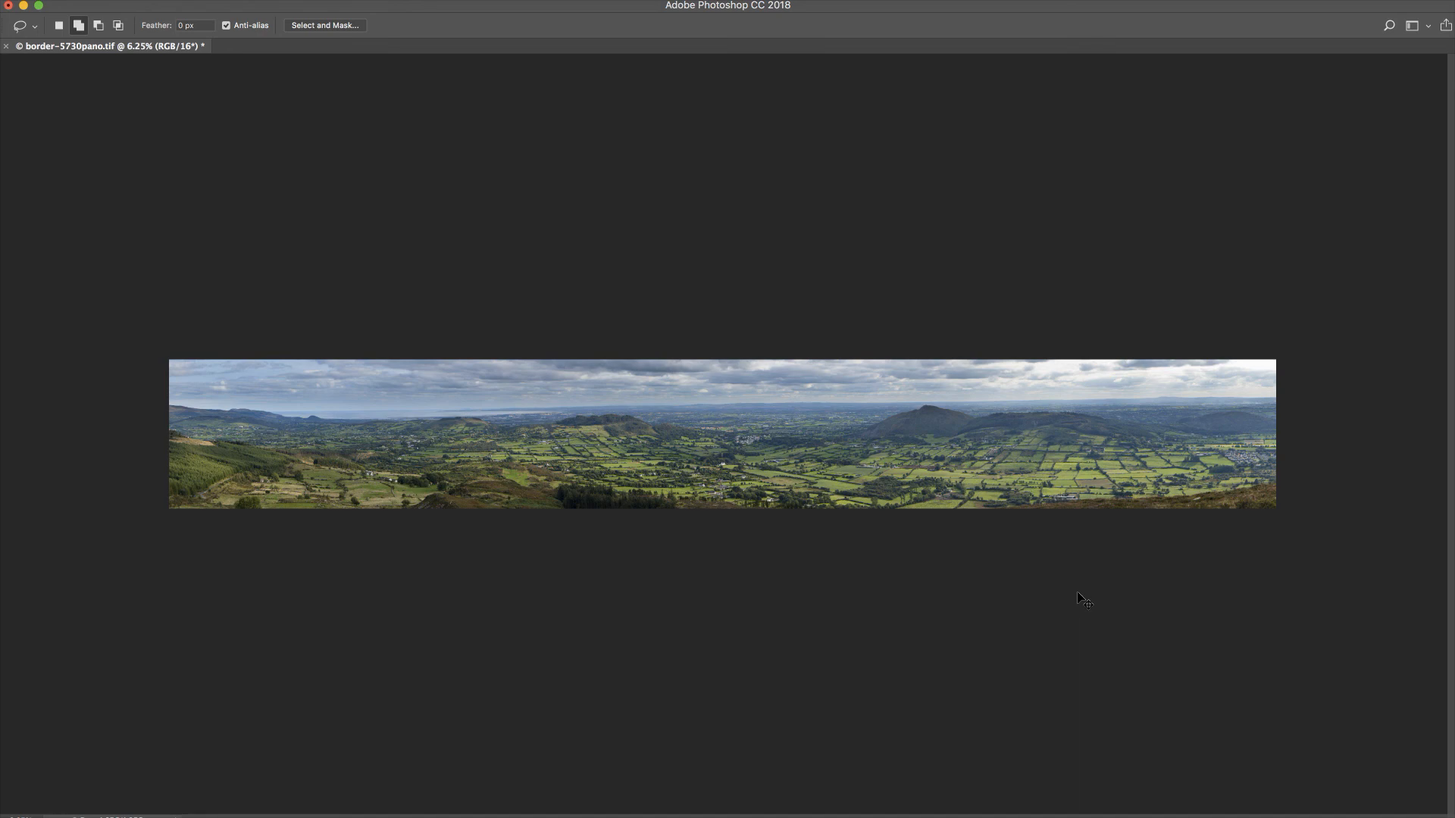
key(super+equal)
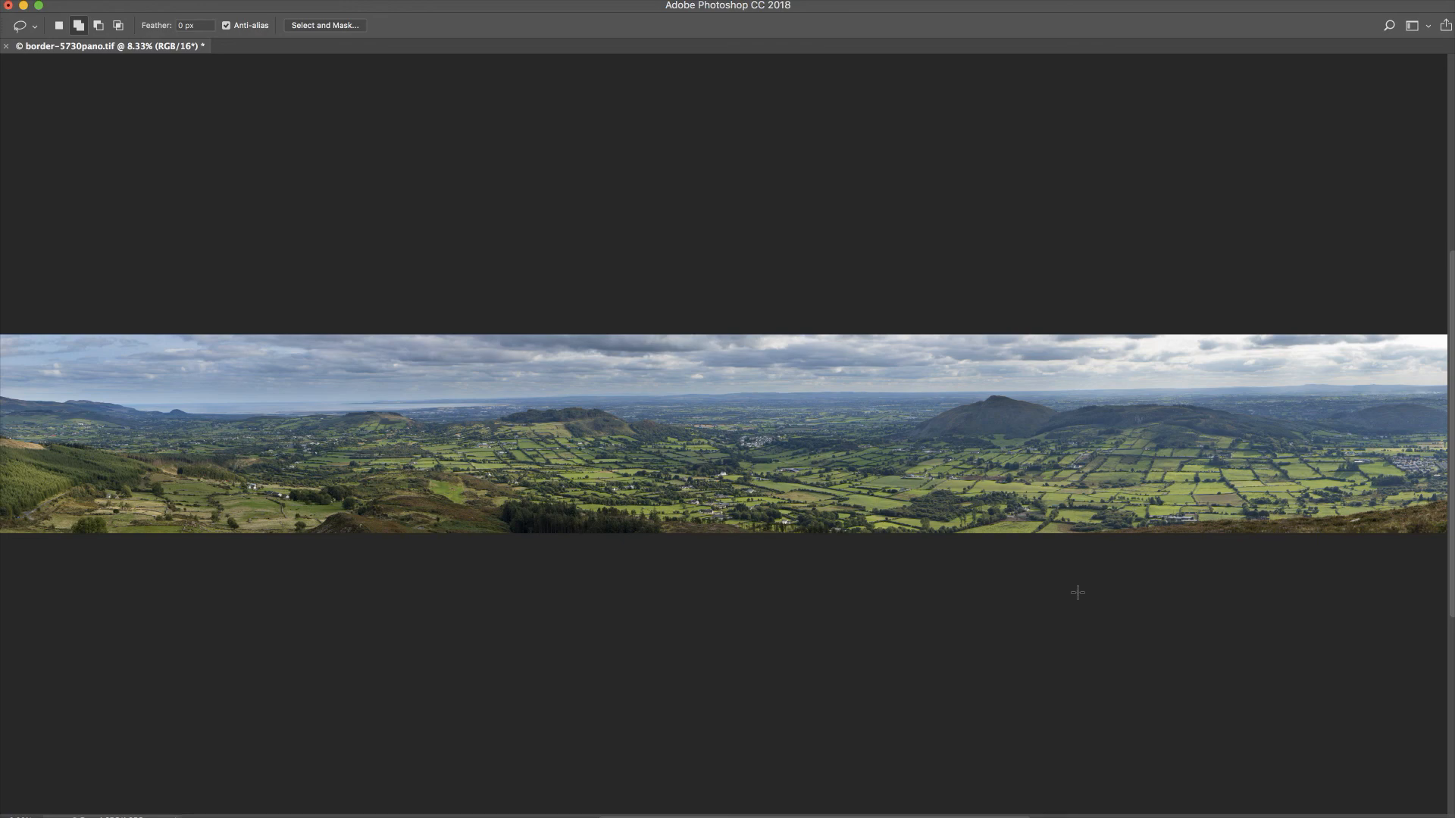
key(super+equal)
key(super+equal)
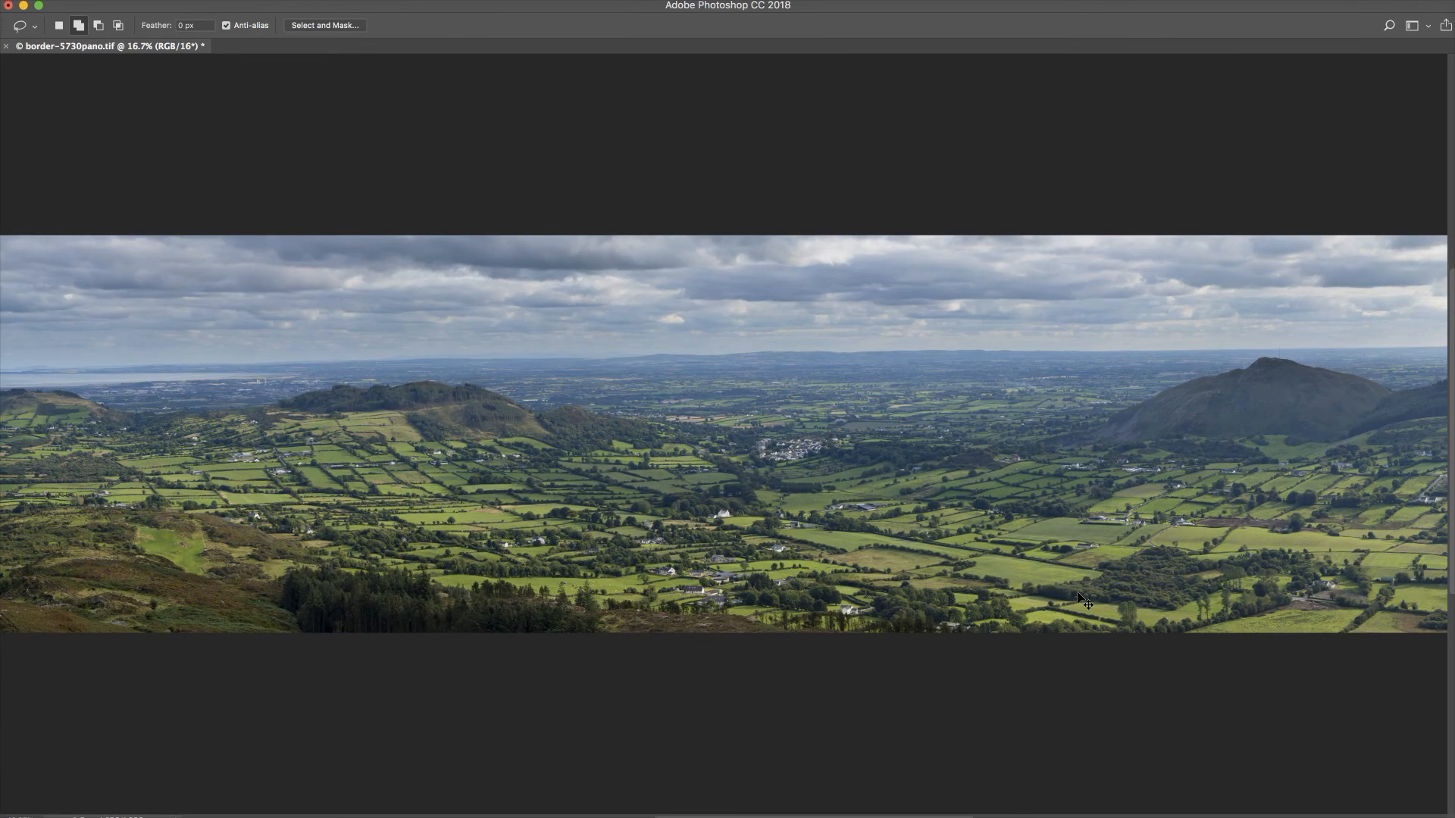
key(super+equal)
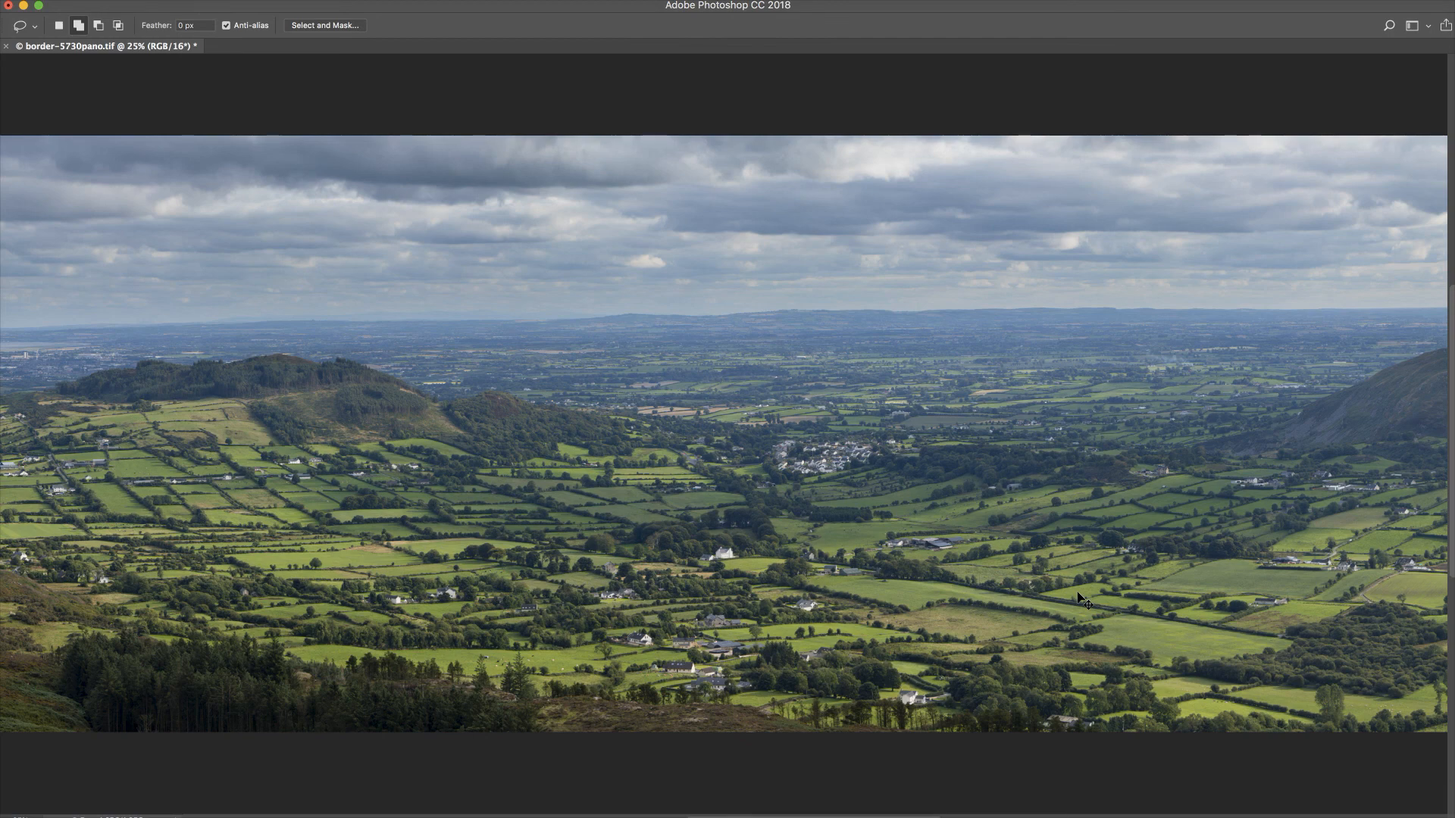
key(super+equal)
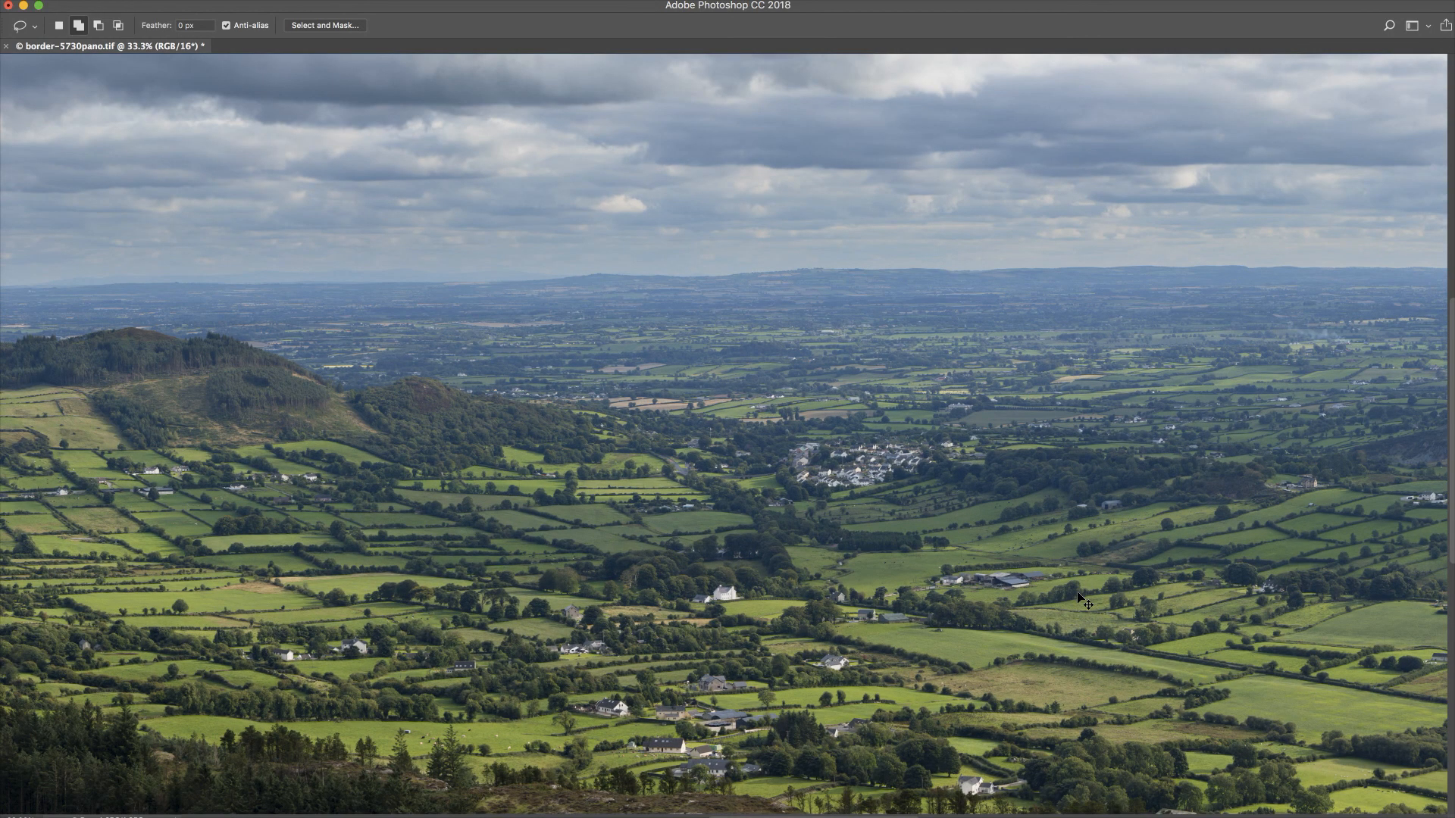
key(super+minus)
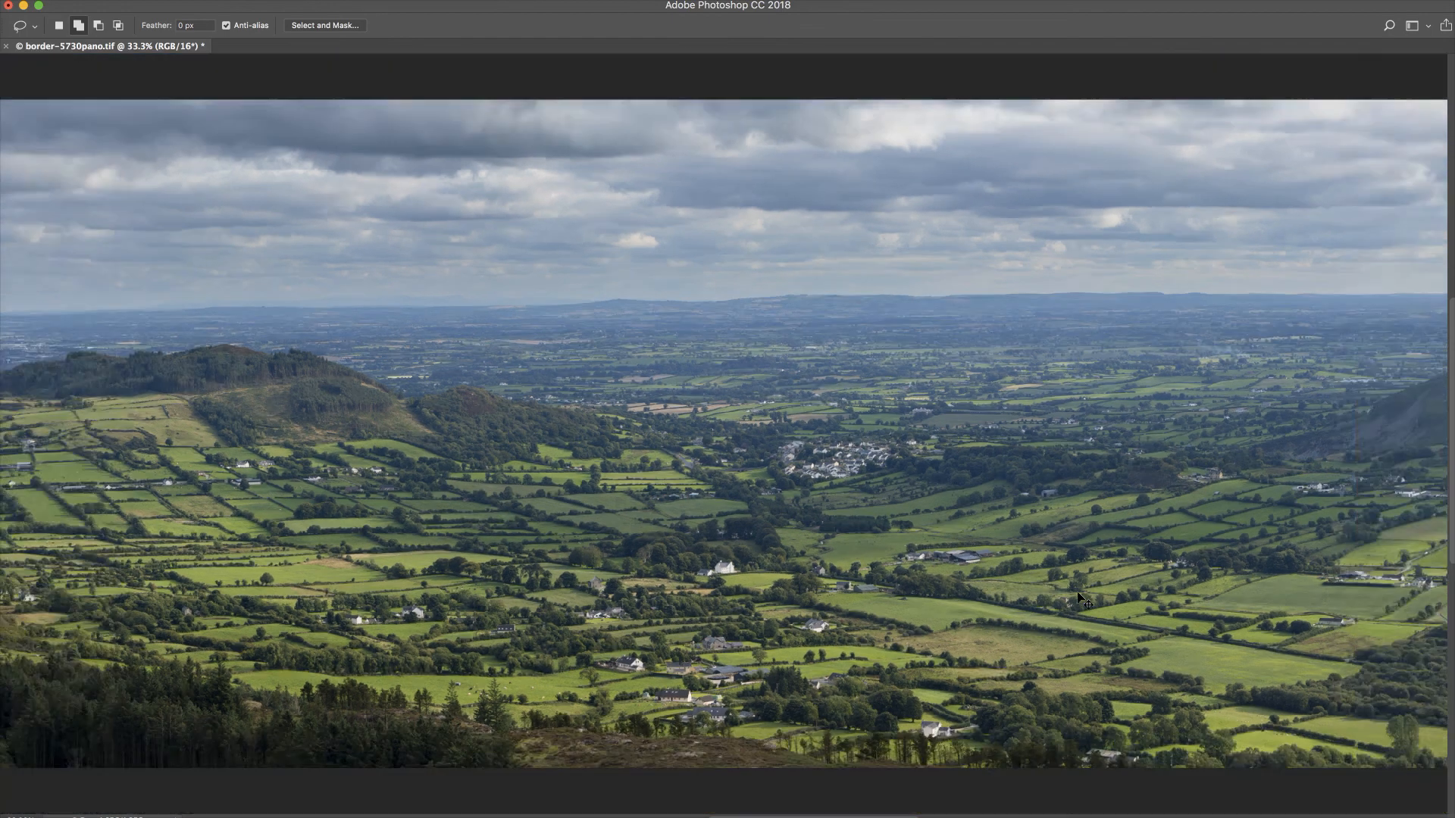